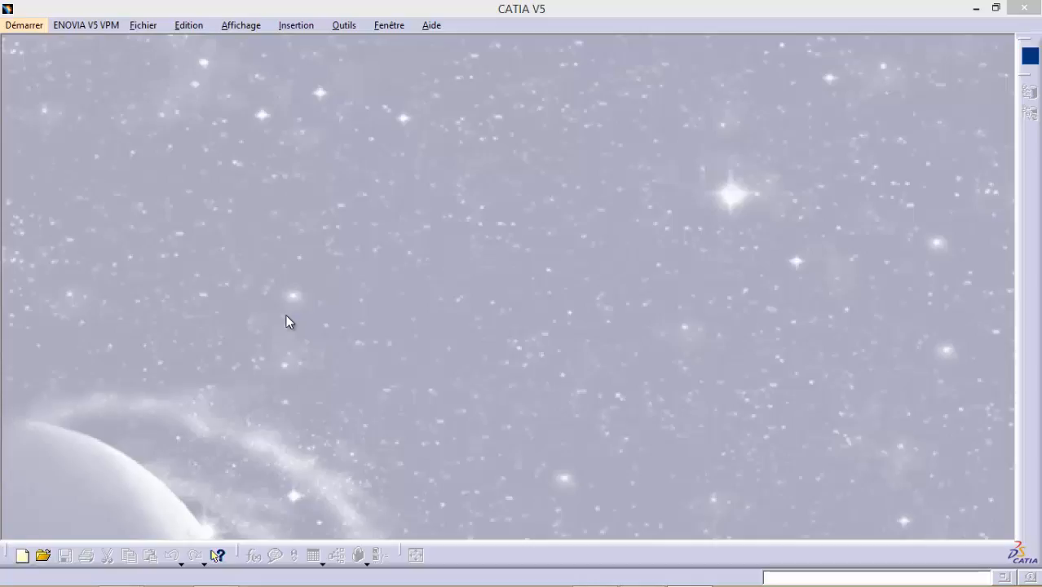
Open FORMATSviergeEcam.CATDrawing from the Formats folder and dismiss the incident report
click(144, 25)
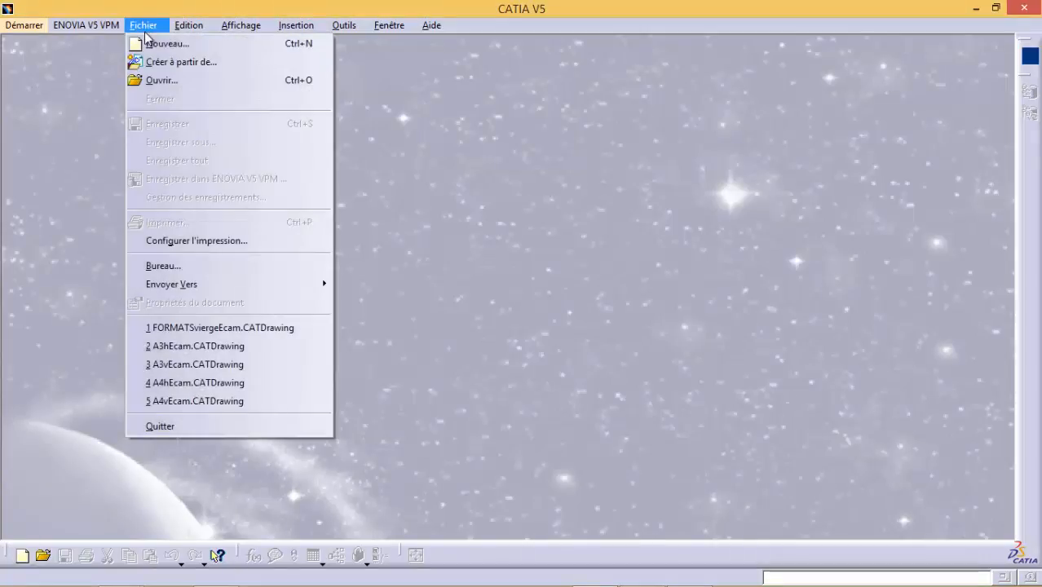
click(152, 80)
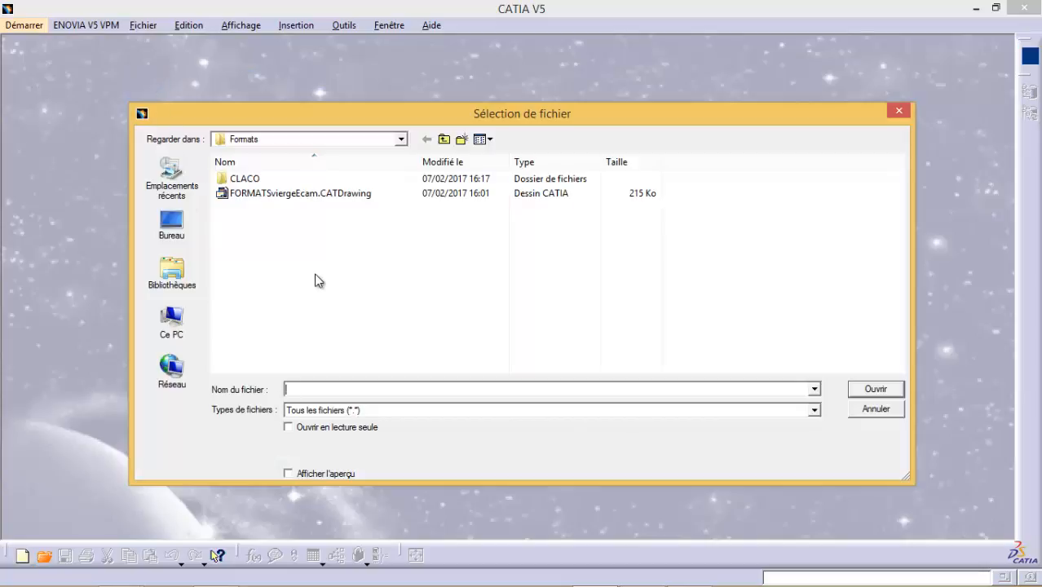
click(276, 195)
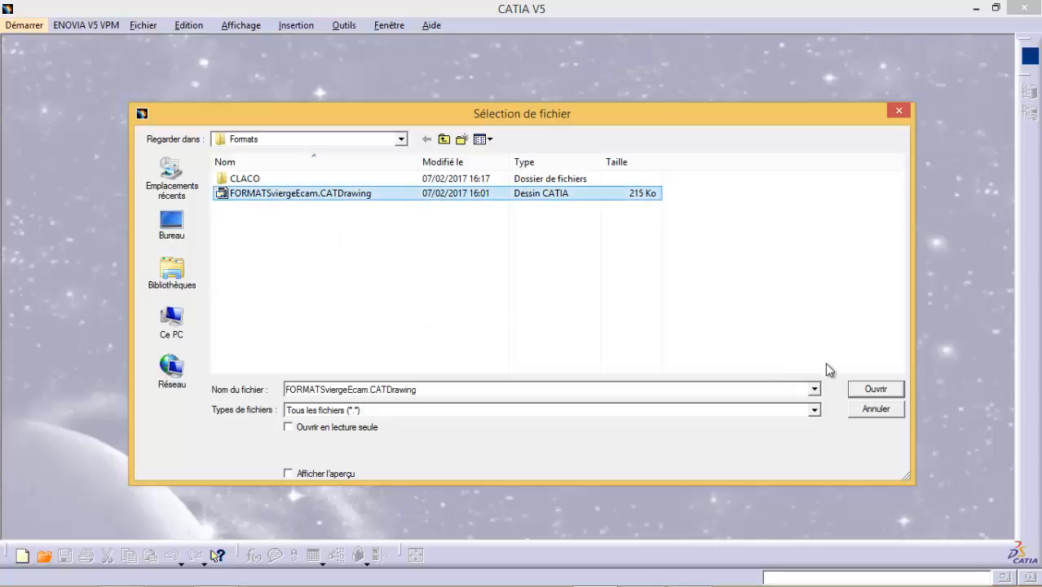
click(874, 390)
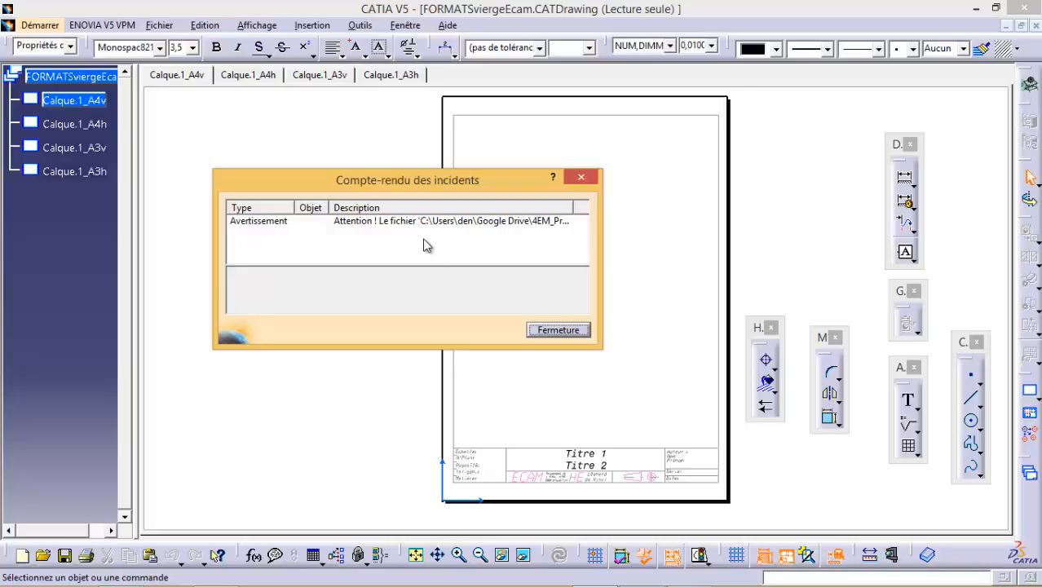
click(560, 331)
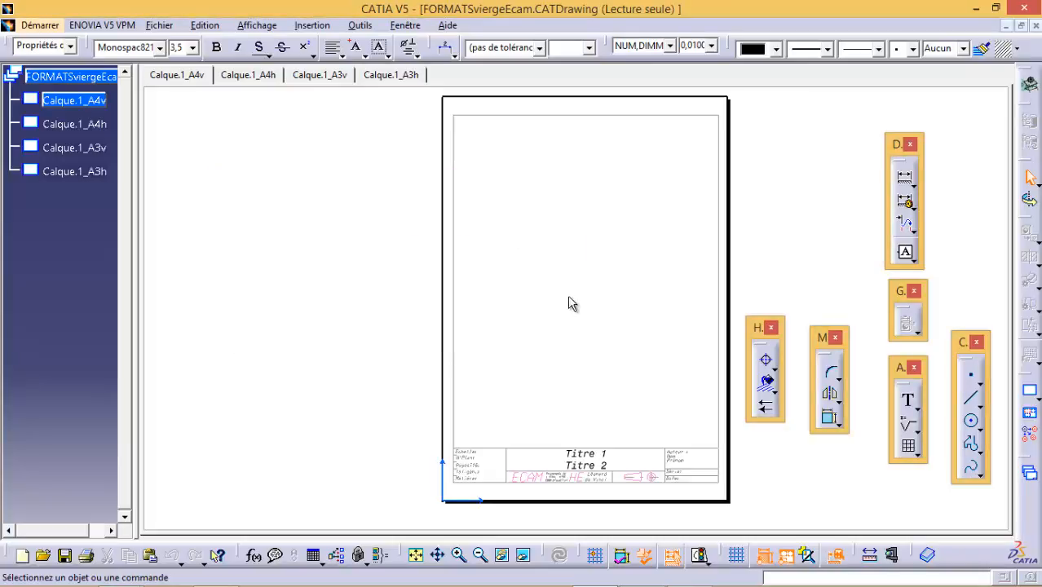
Save a copy of the drawing in the parent Catia folder under the name Moule_d_injection_2.CATDrawing
click(170, 29)
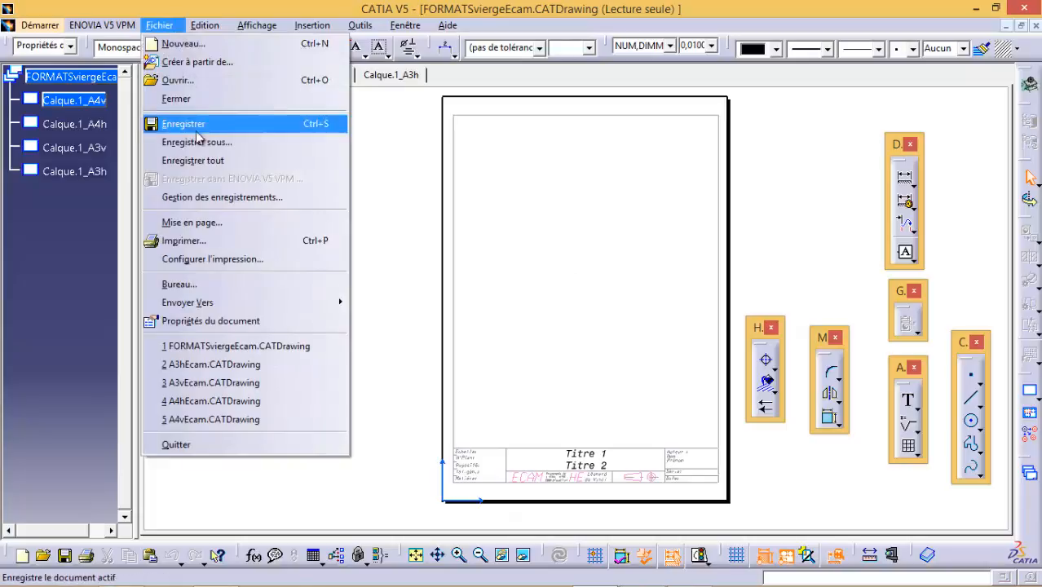
click(200, 143)
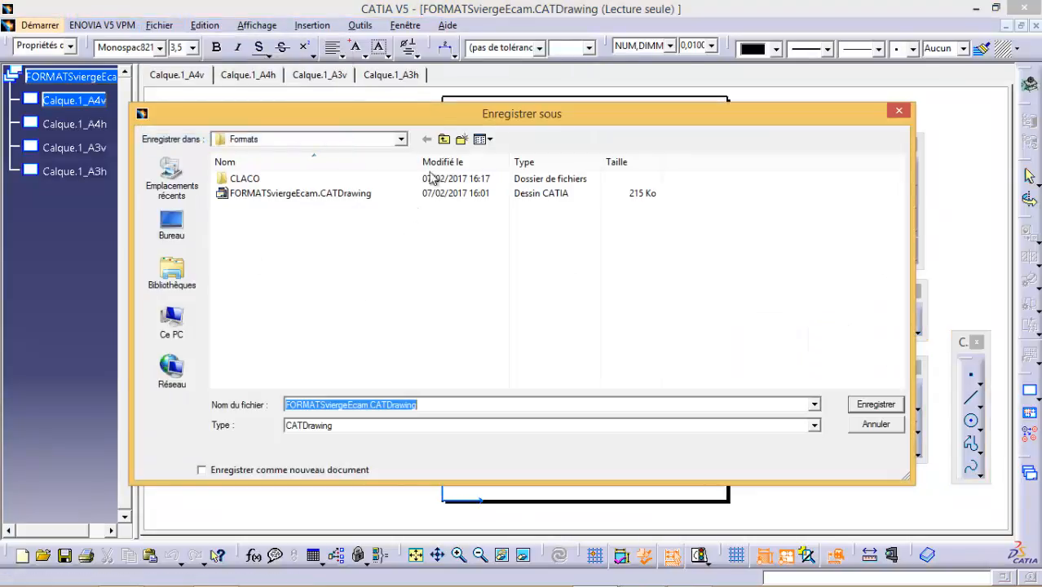
click(445, 140)
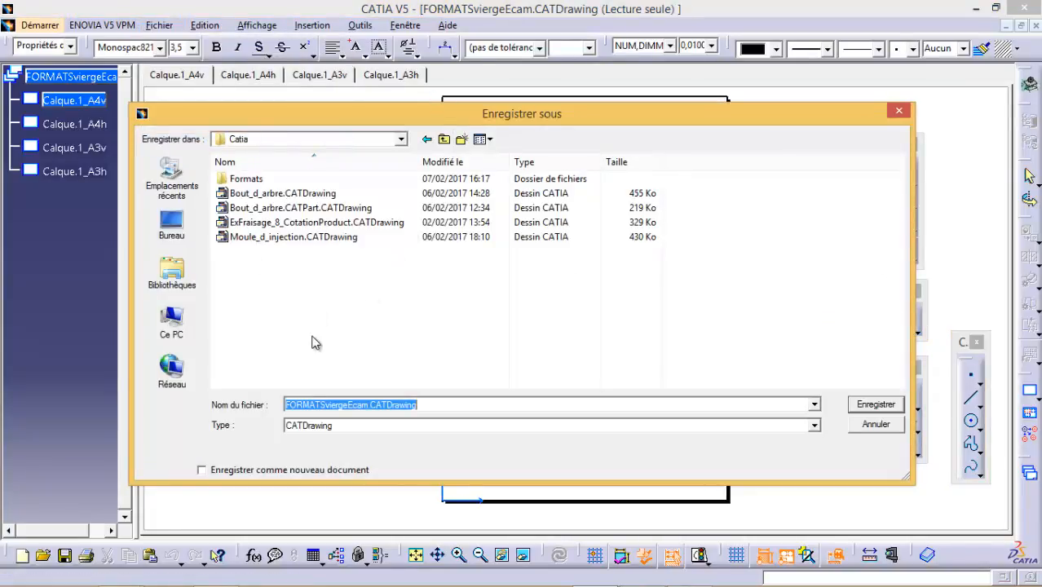
click(291, 237)
double_click(352, 405)
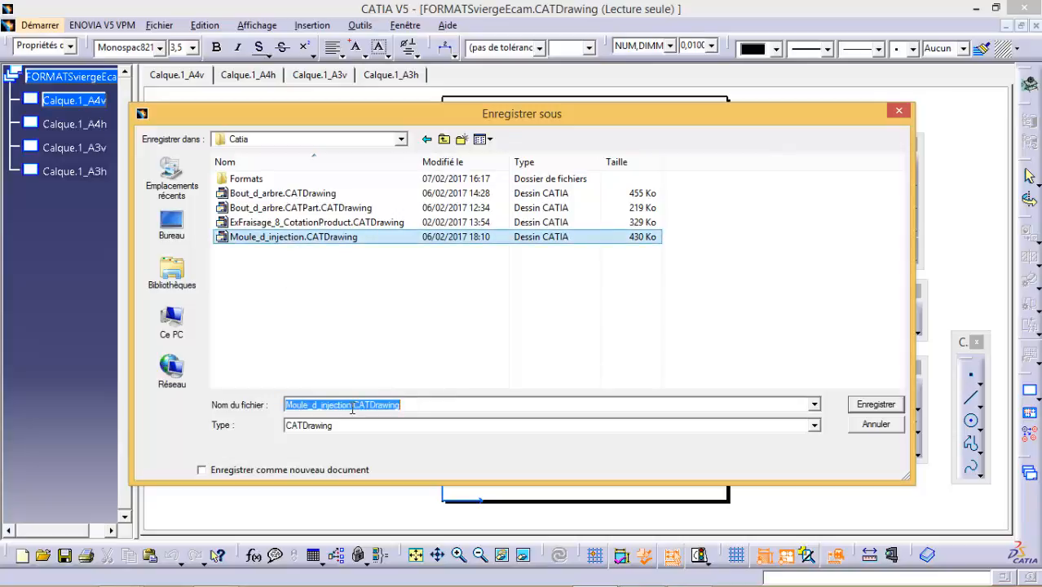
click(353, 404)
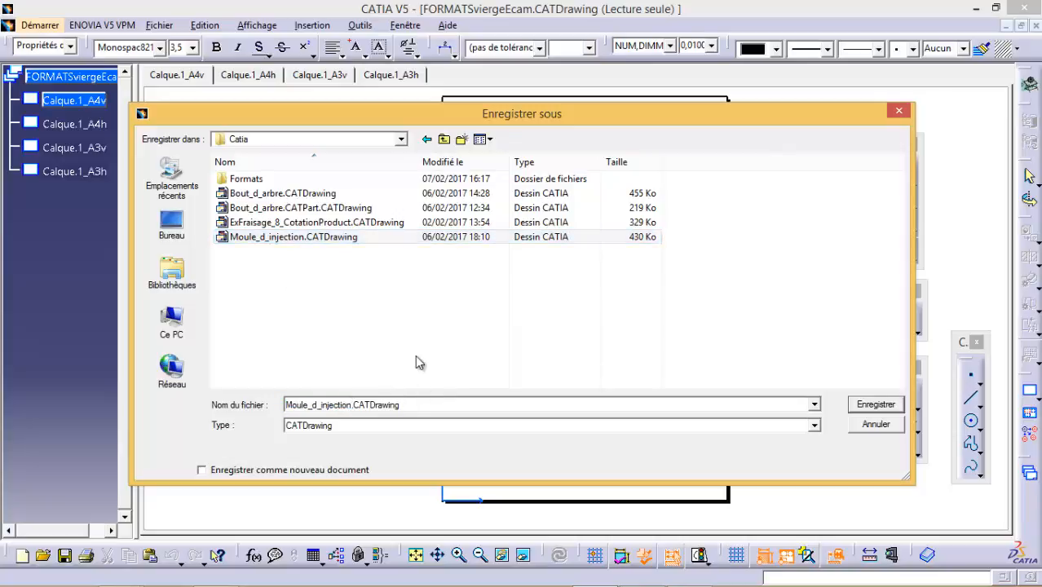
text(_2)
click(866, 404)
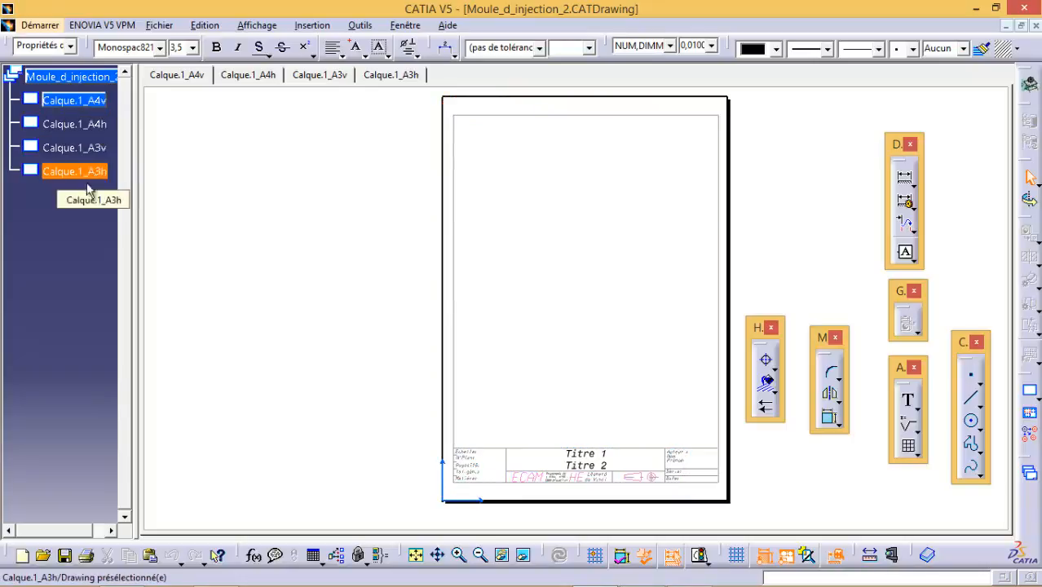
Look through the A4h, A3v and A3h format sheets and return to sheet Calque.1_A4v
click(38, 130)
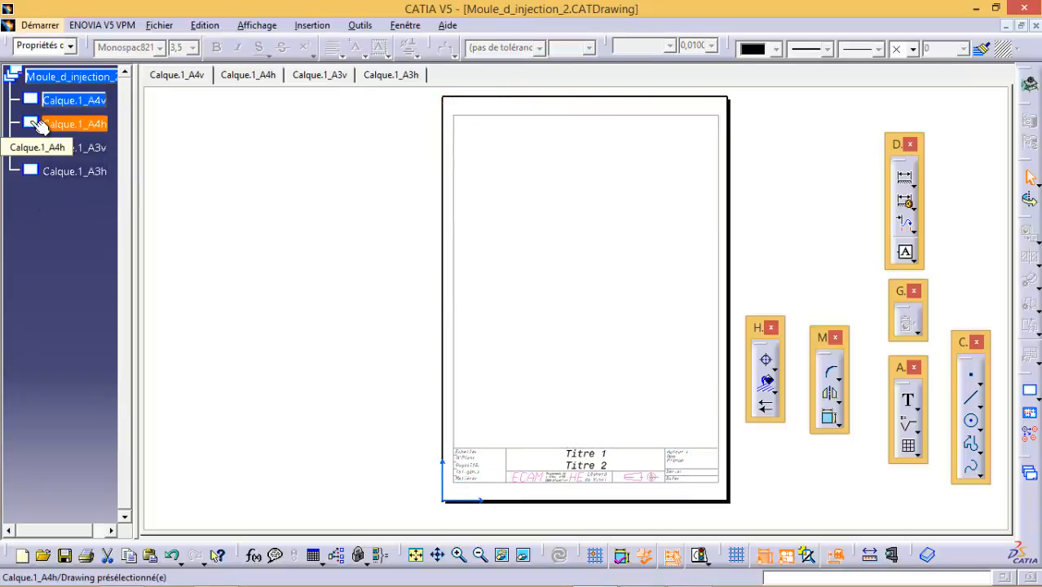
click(39, 127)
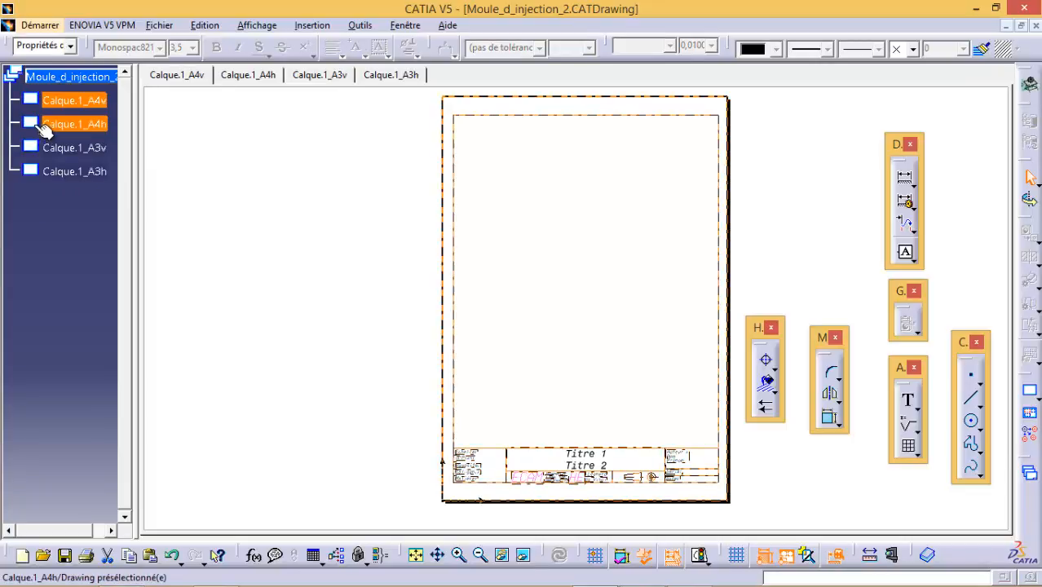
double_click(43, 129)
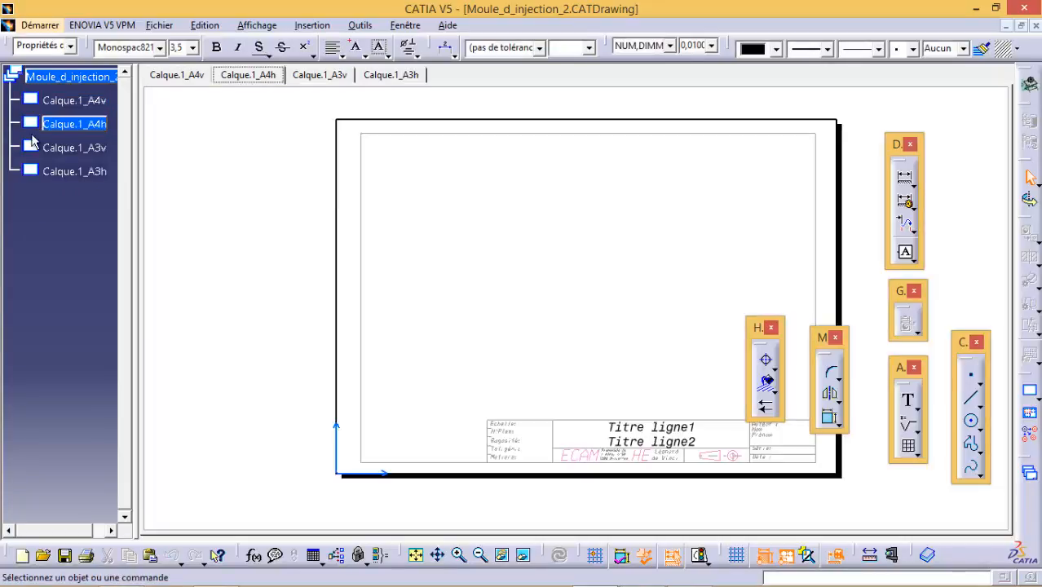
double_click(42, 149)
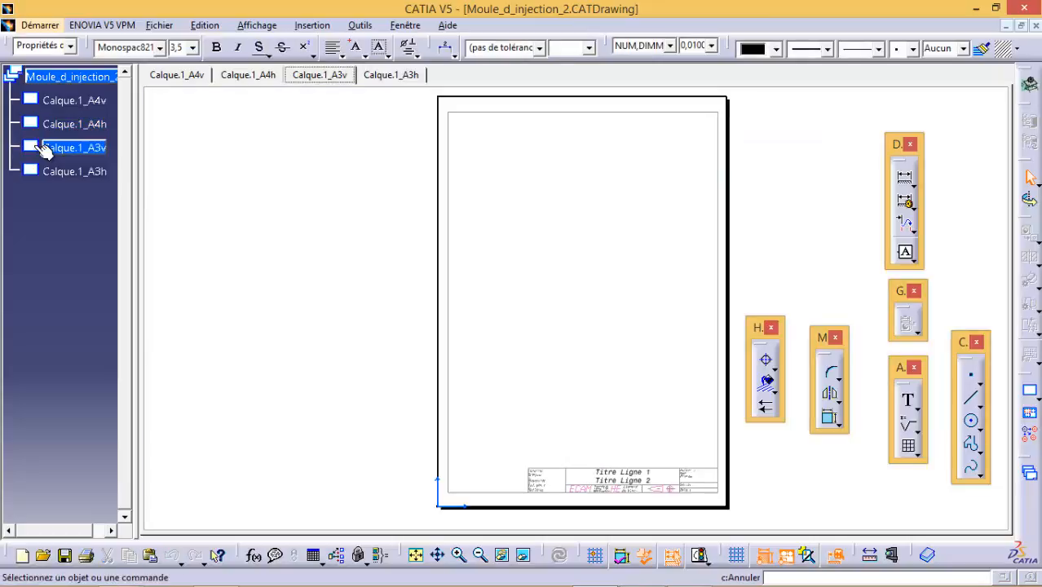
double_click(39, 172)
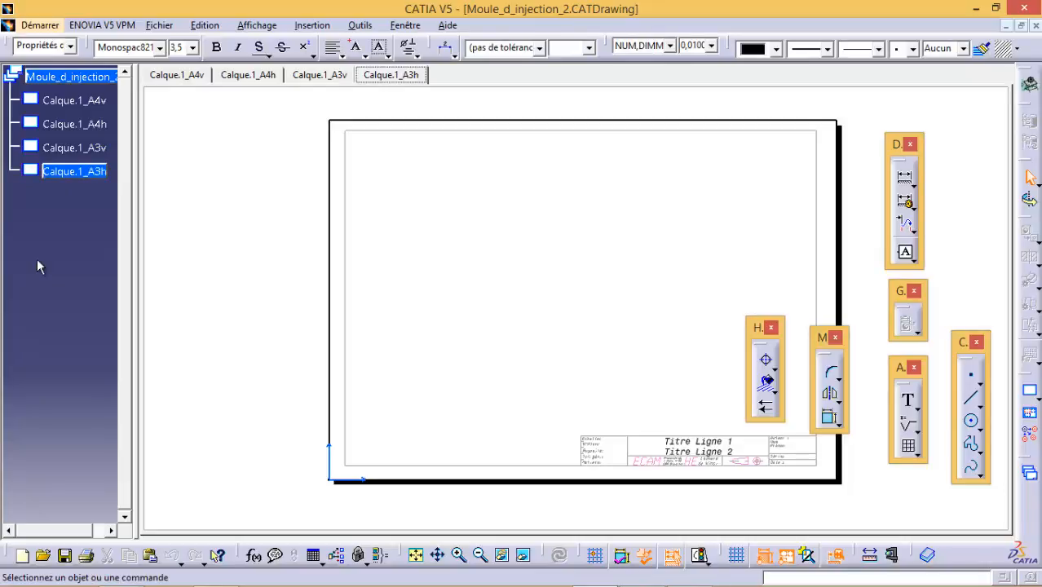
double_click(39, 100)
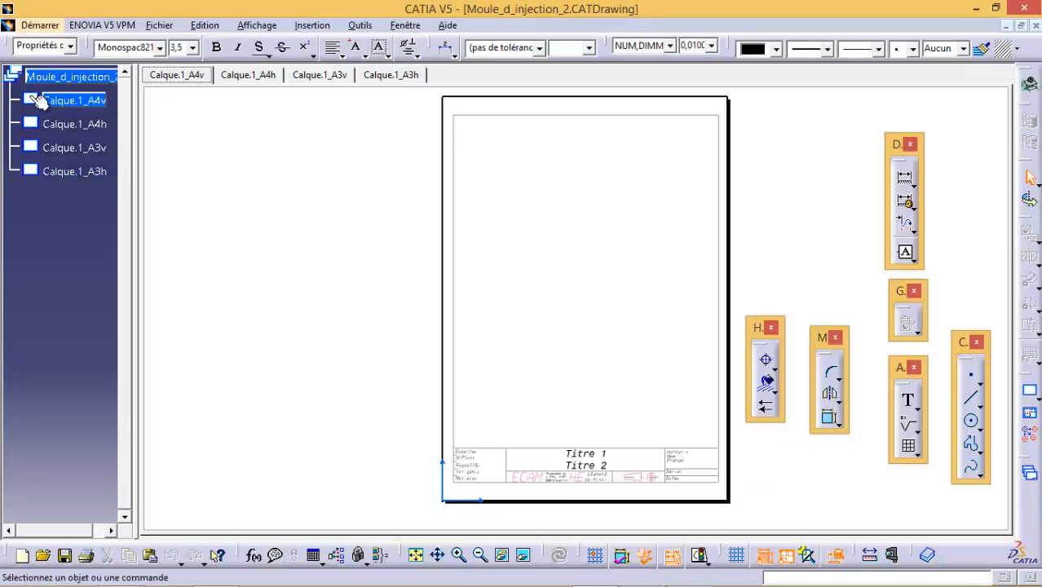
Enter the A4v sheet's background and replace the two title lines in the title block with "Moule d injection" and "Cotation DPE"
click(211, 26)
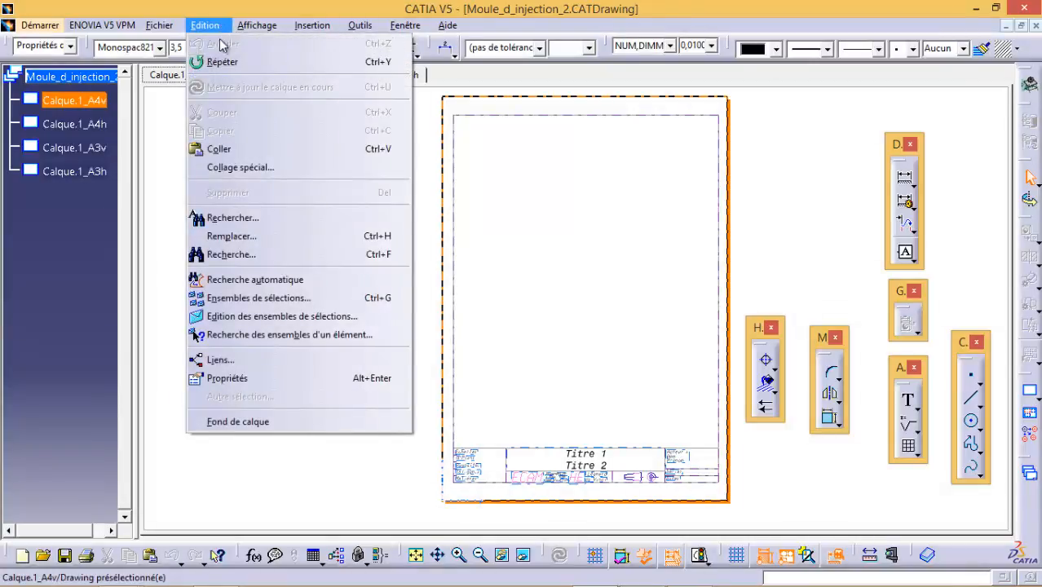
click(245, 424)
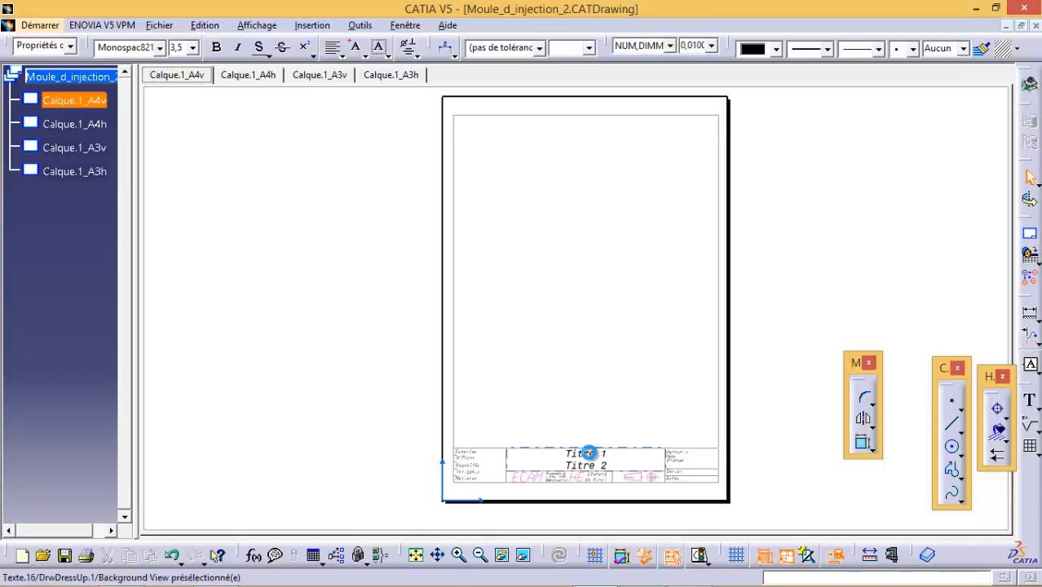
double_click(587, 453)
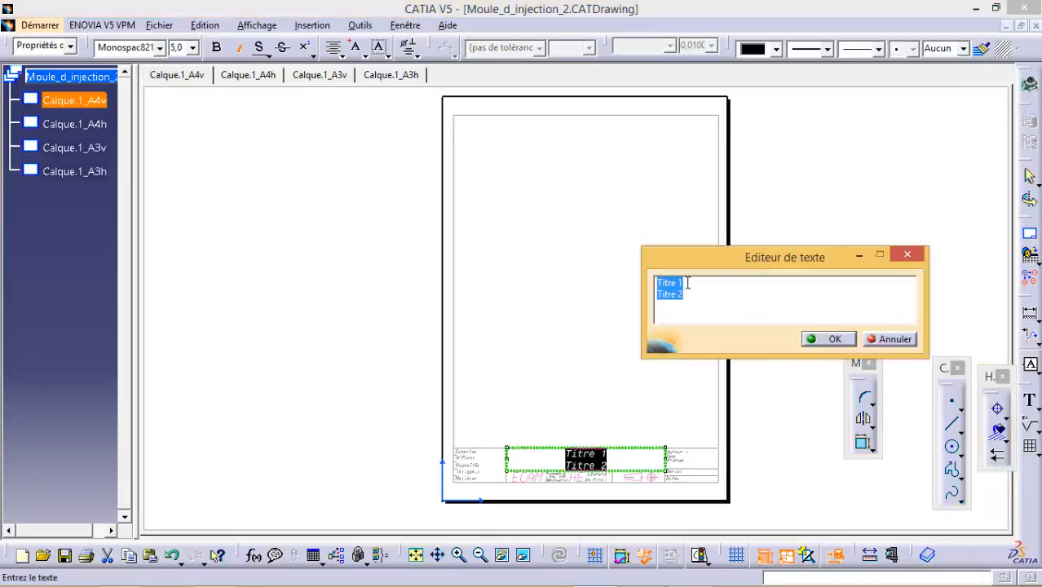
click(684, 283)
drag(684, 283, 655, 285)
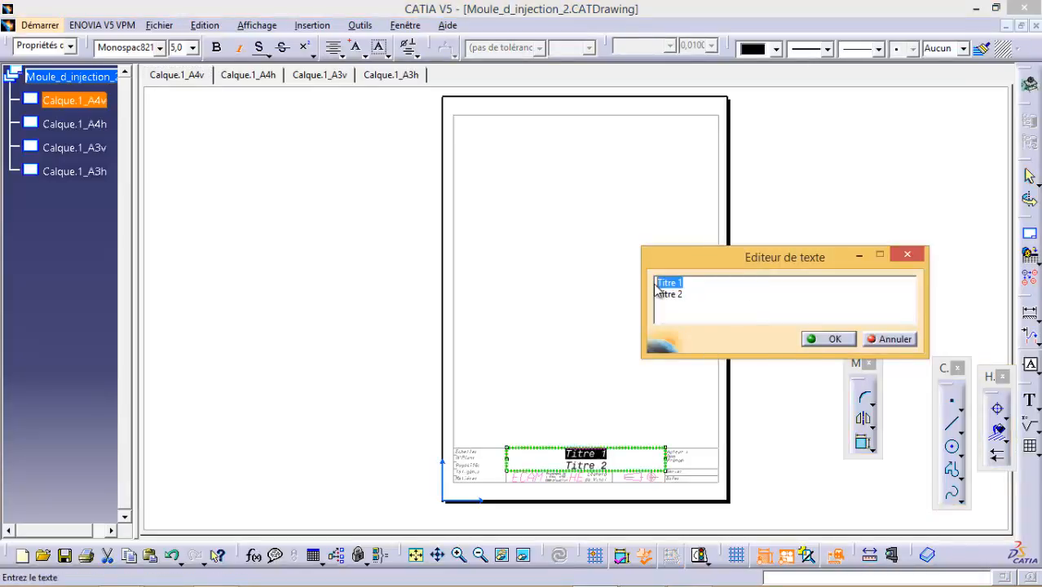
text(Moule )
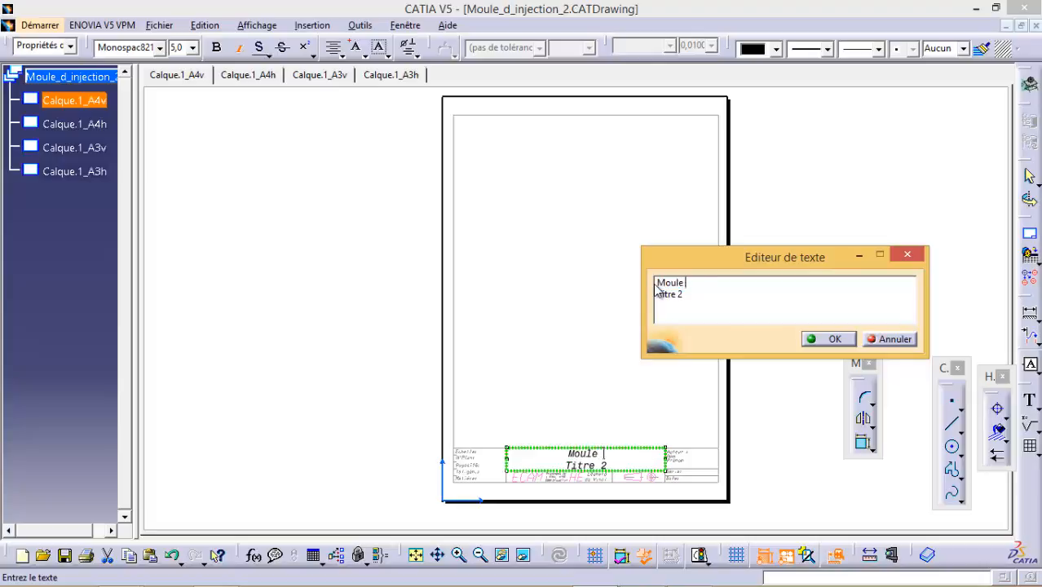
text(d injection)
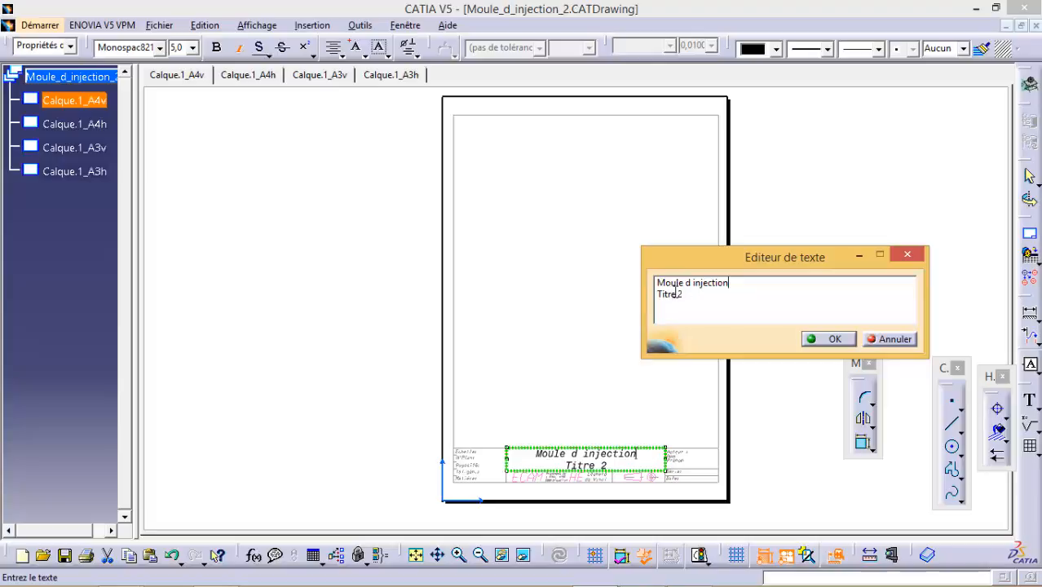
drag(683, 295, 657, 295)
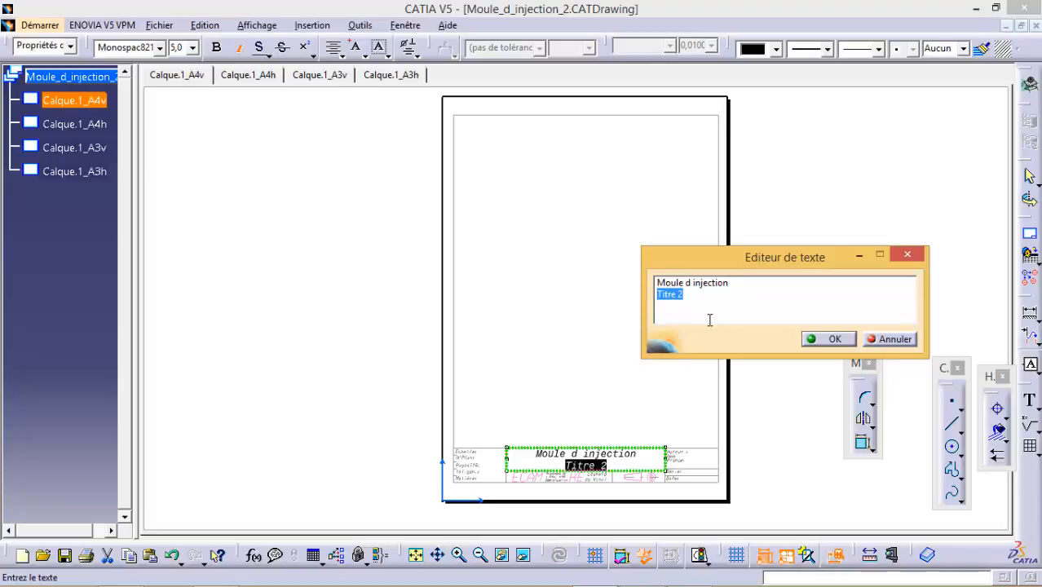
text(Cotation )
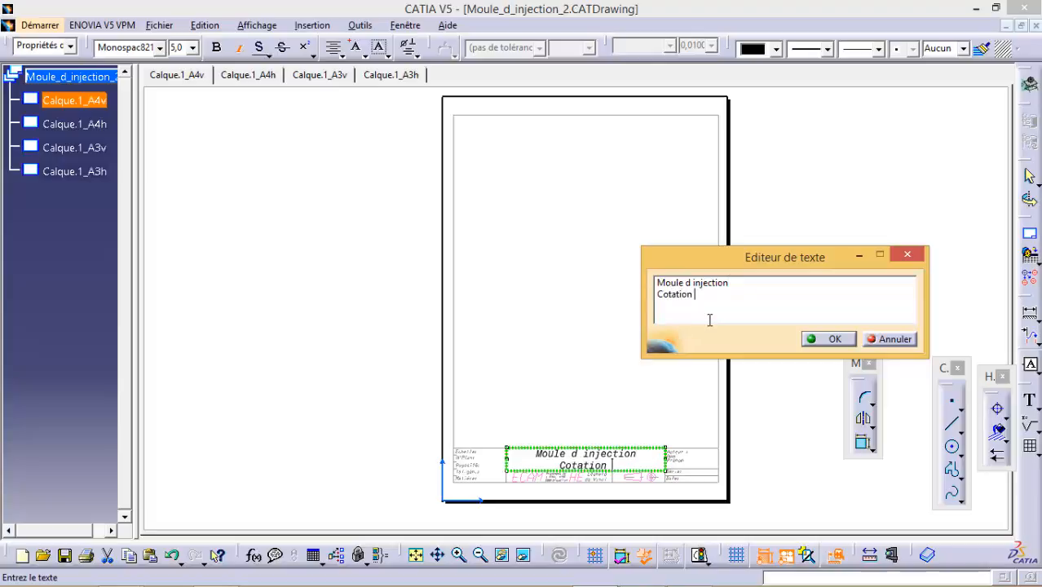
text(DPE)
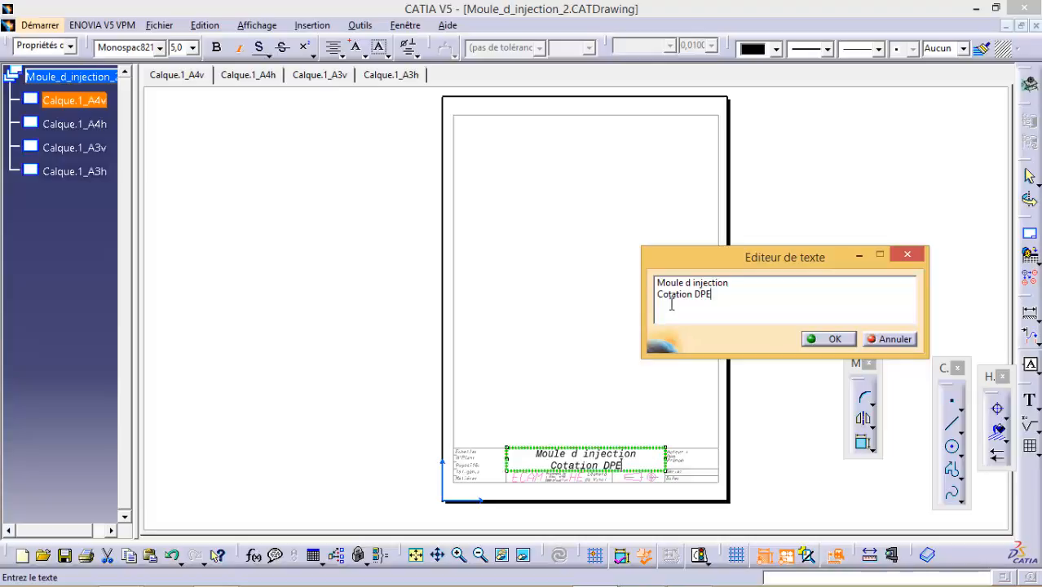
click(835, 341)
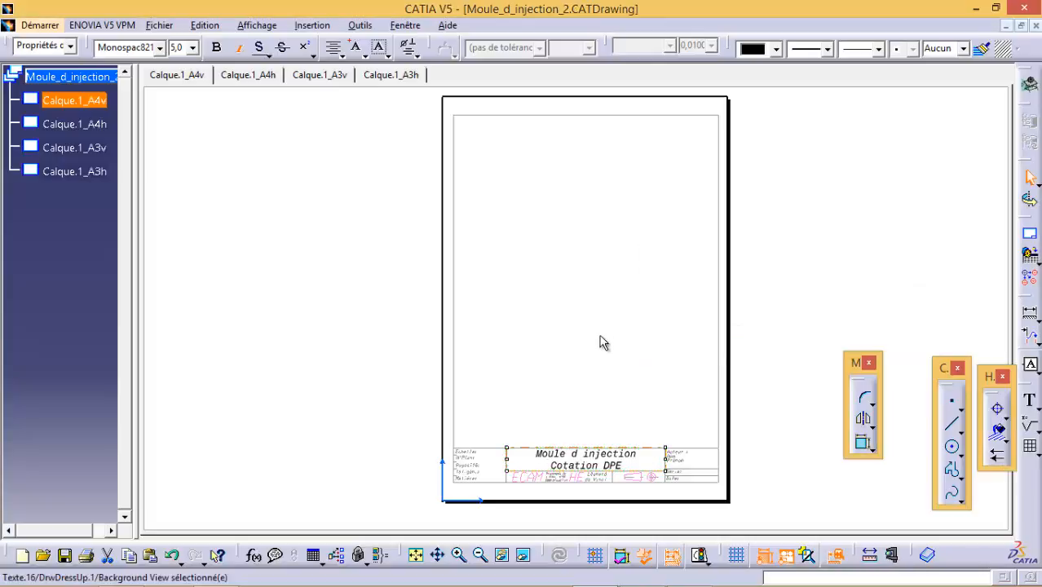
Replace the Nom and Prénom placeholders in the title block's Auteur text with the author's last and first name
double_click(675, 455)
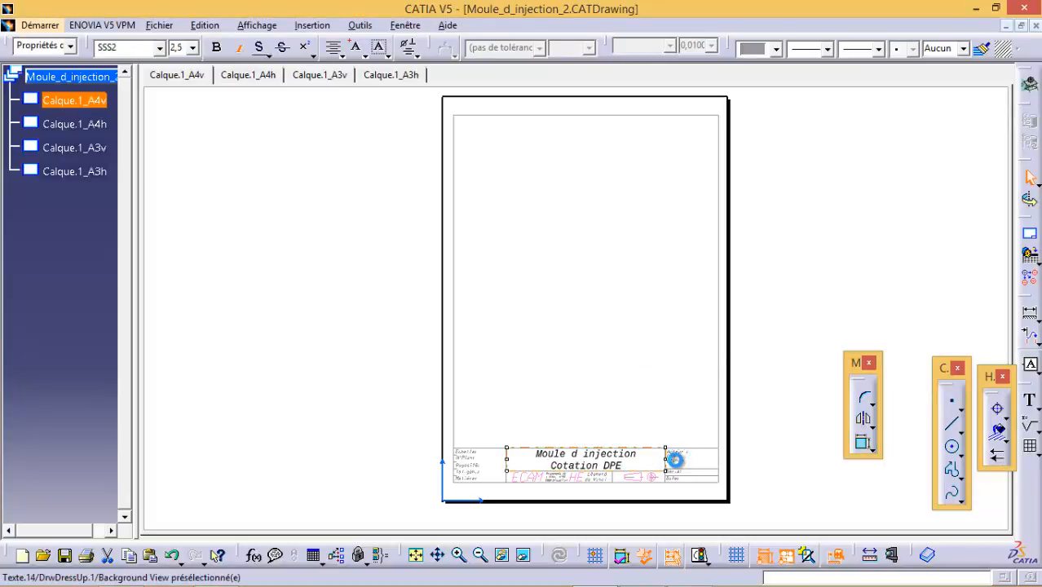
drag(689, 293, 640, 301)
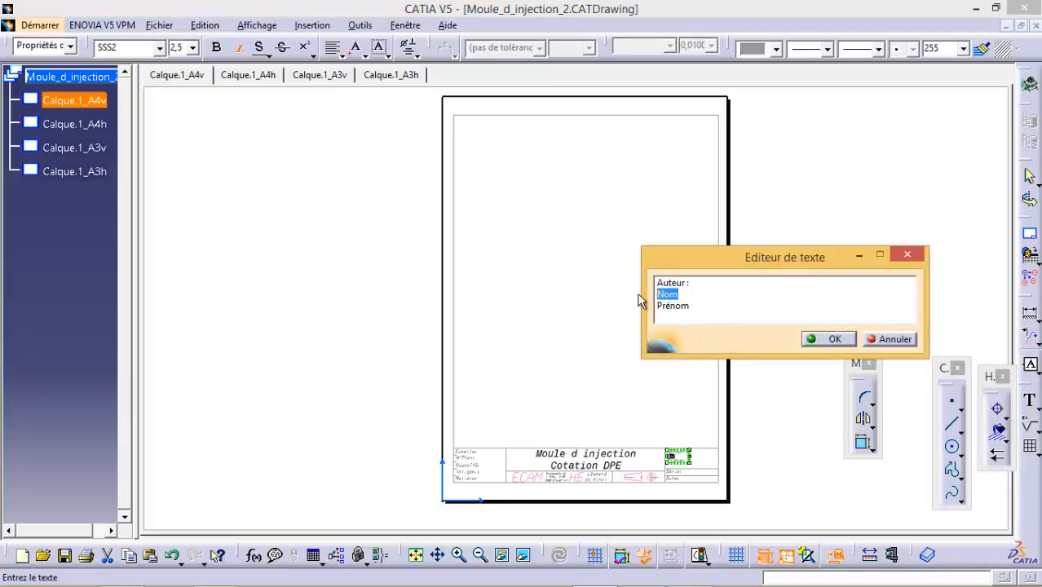
text(DENIS)
drag(693, 304, 644, 301)
text(Etienne)
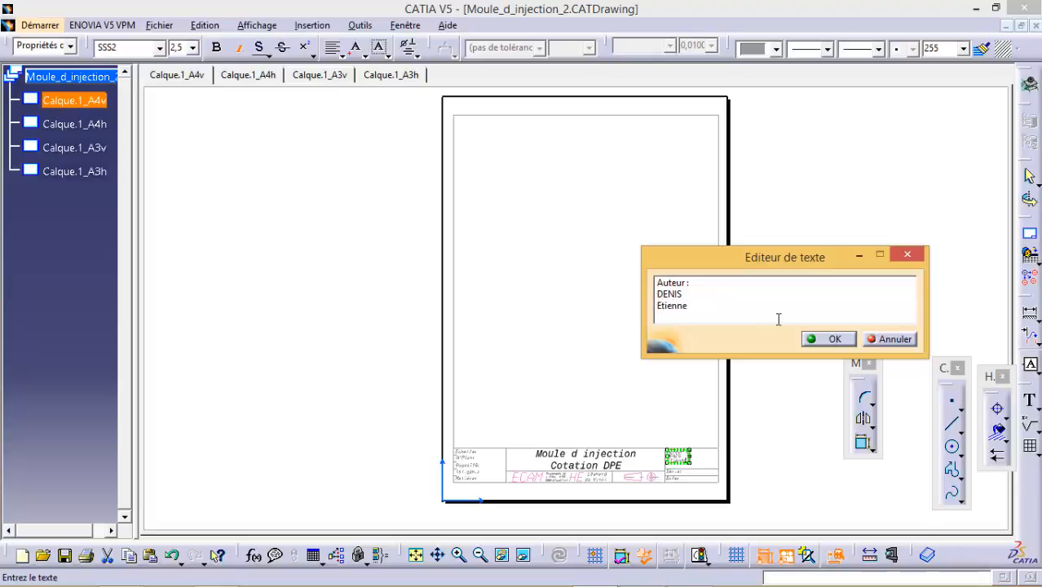
click(829, 339)
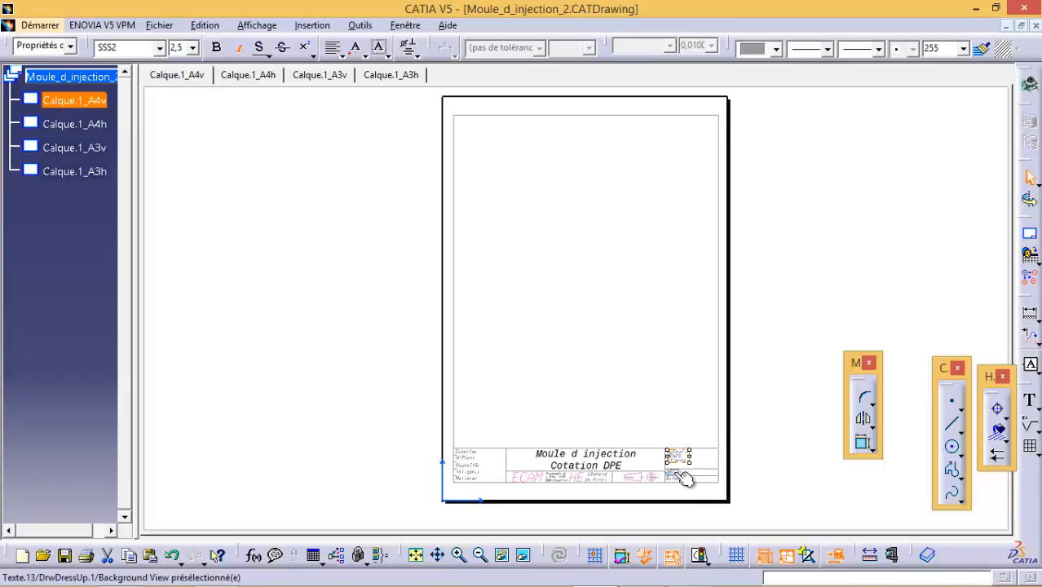
Complete the Echelle text in the title block with the scale 1/1
double_click(464, 452)
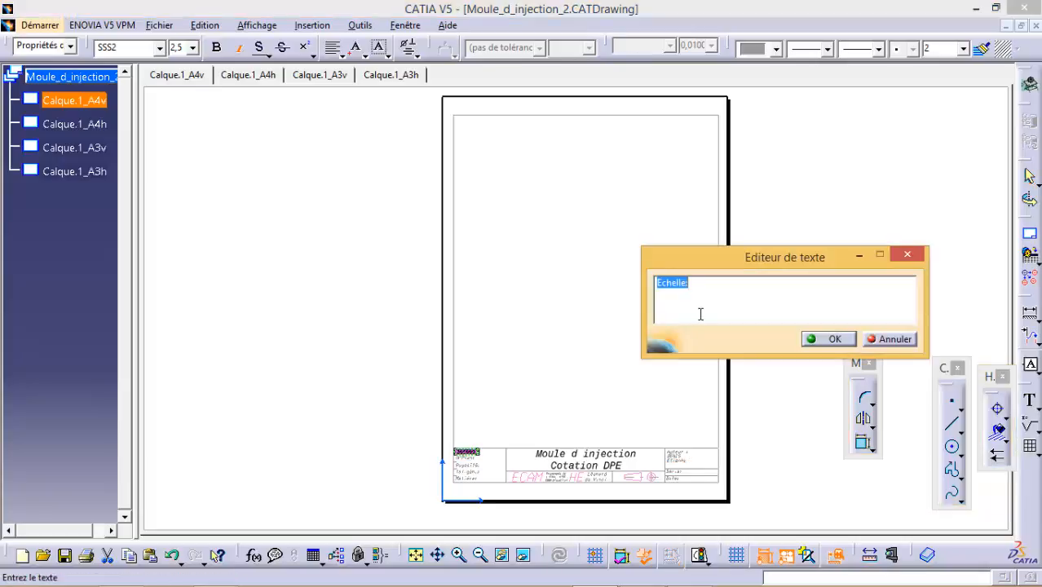
click(699, 284)
text(/)
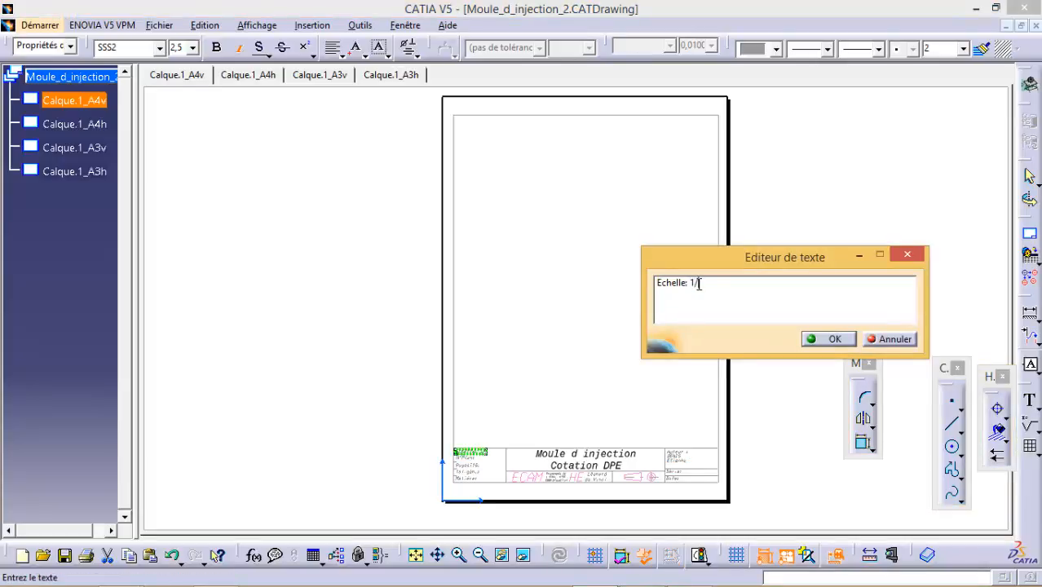
text(1)
click(828, 338)
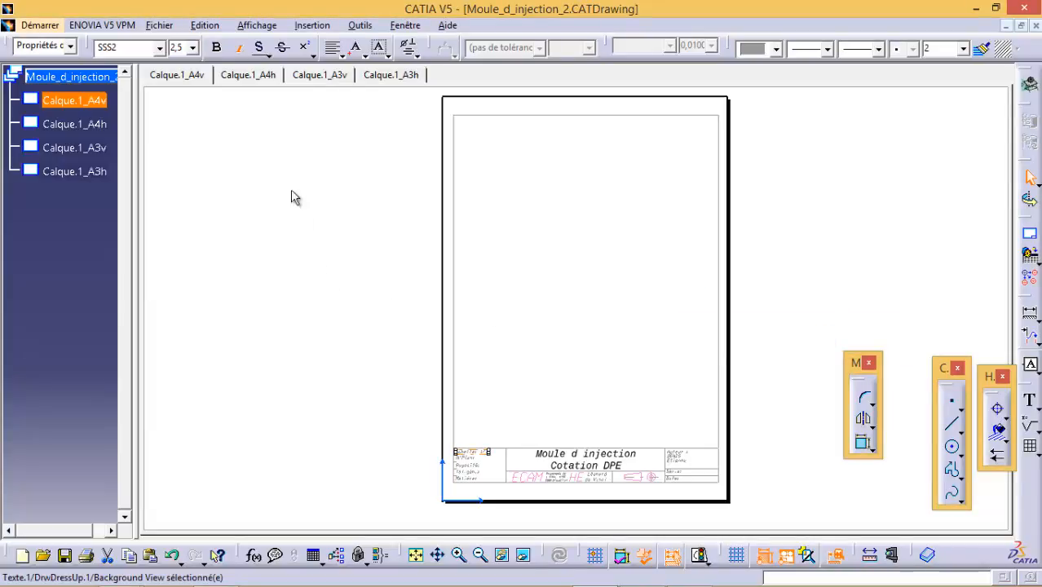
Return from the sheet background to the working views and rename the A4v sheet as Calque.1_A4v_DPE
click(210, 24)
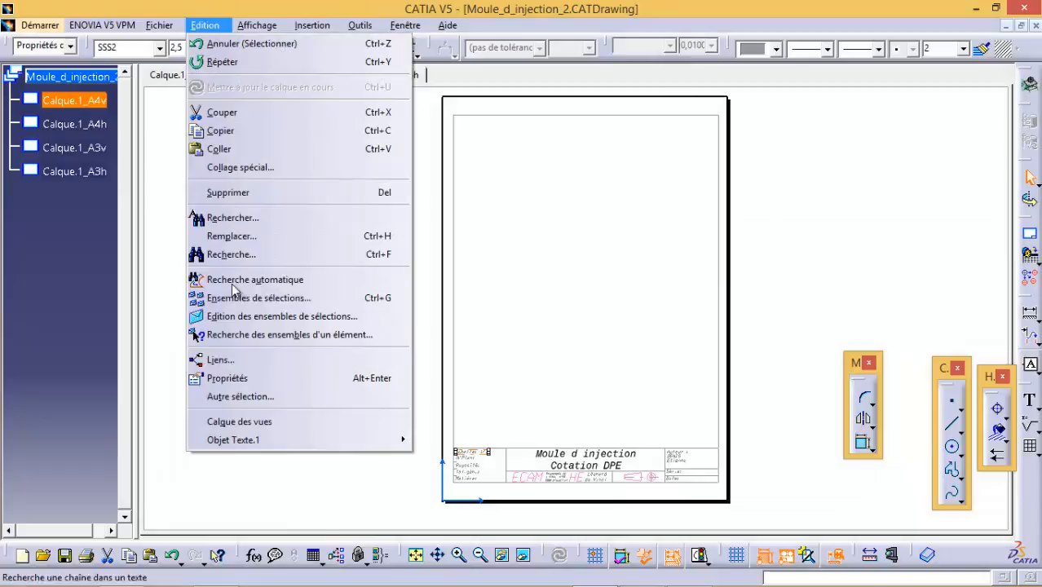
click(244, 422)
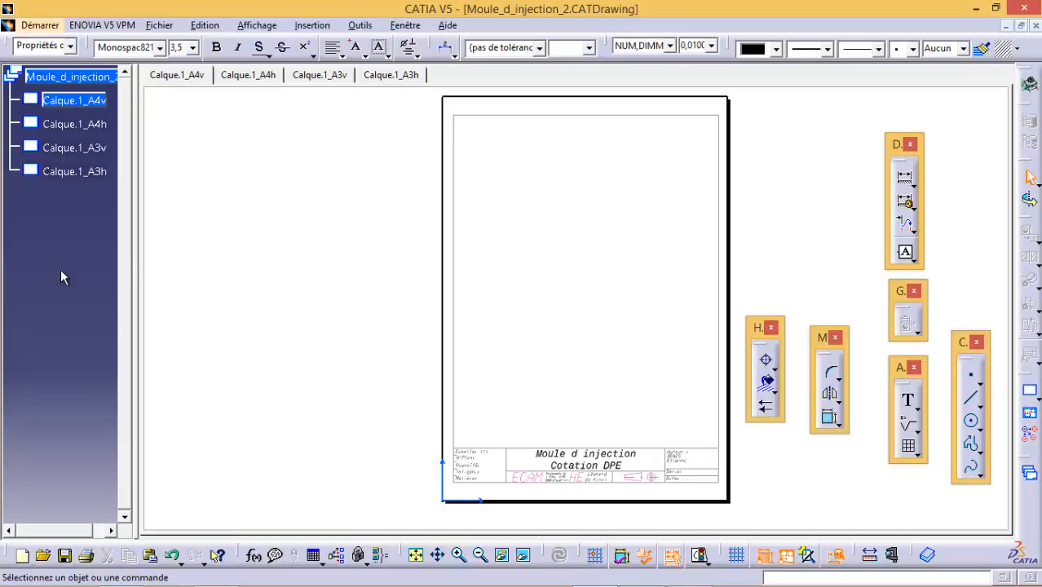
click(86, 99)
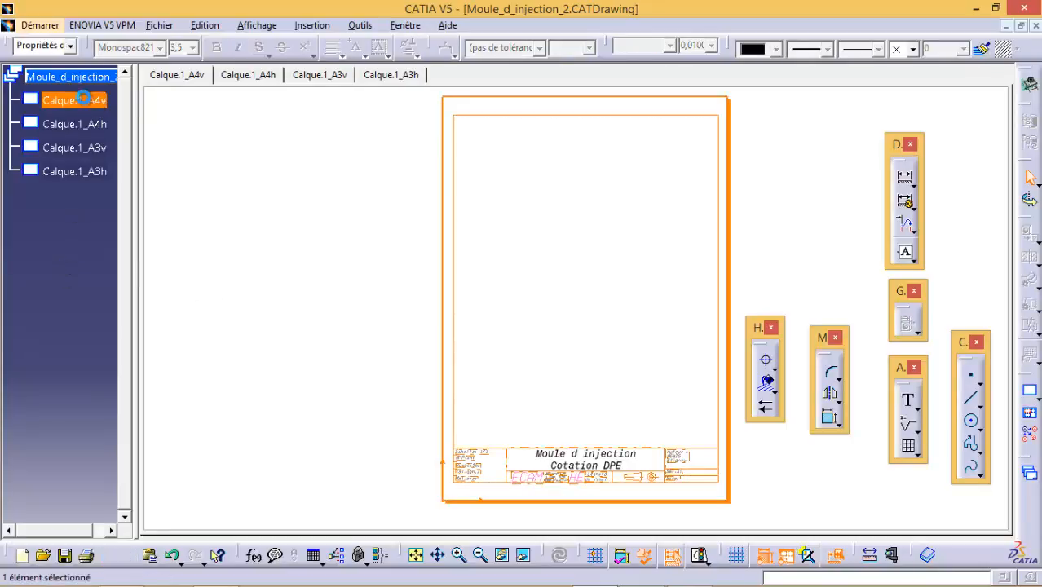
right_click(84, 100)
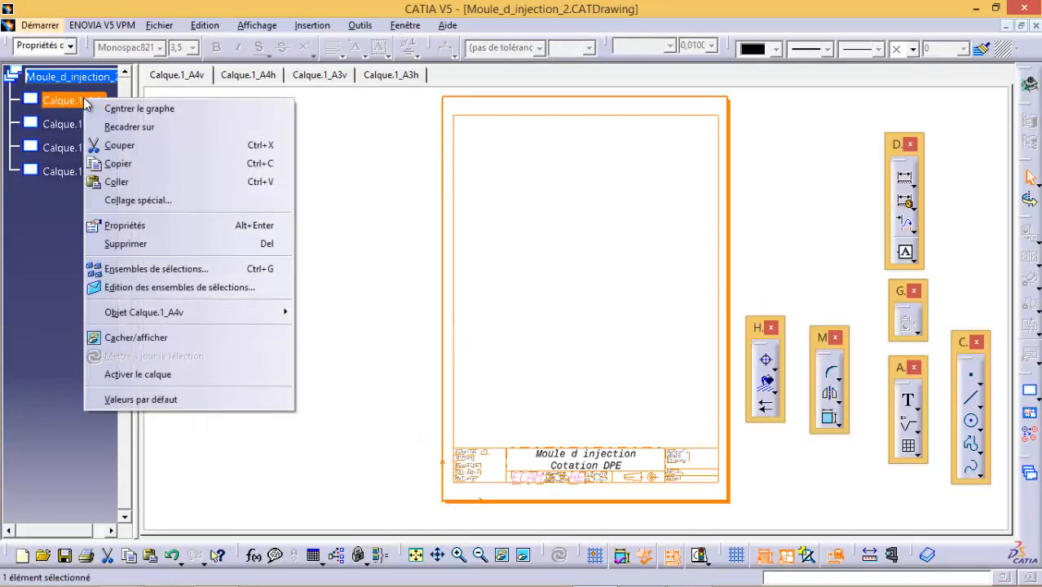
click(123, 225)
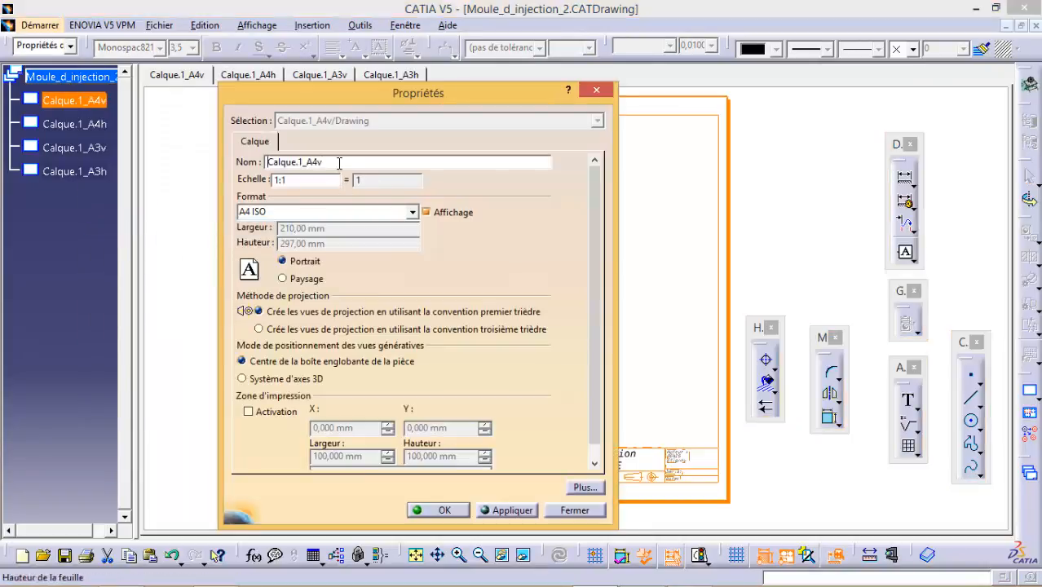
text(_)
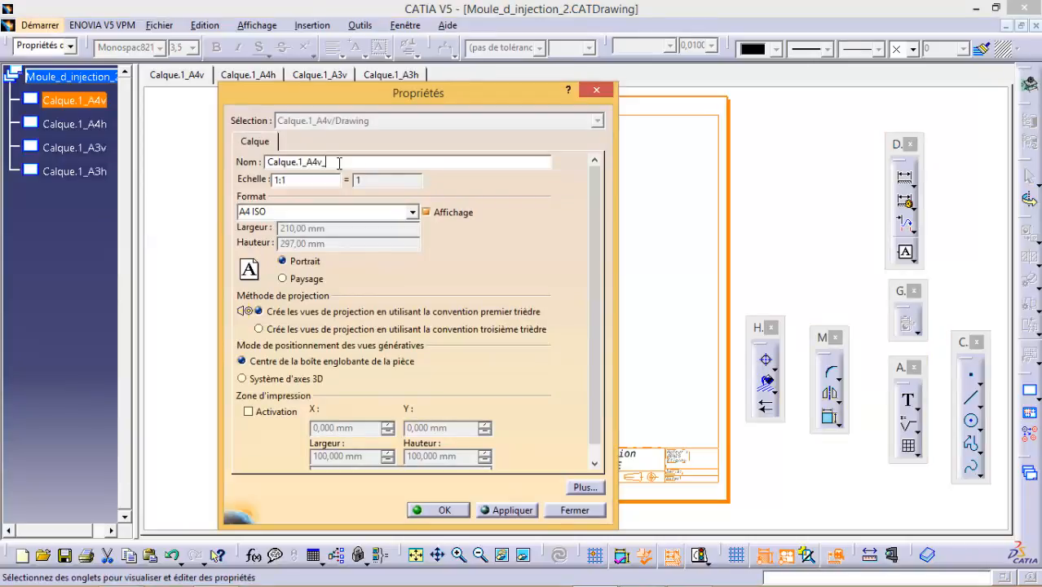
text(DPE)
click(518, 510)
click(440, 510)
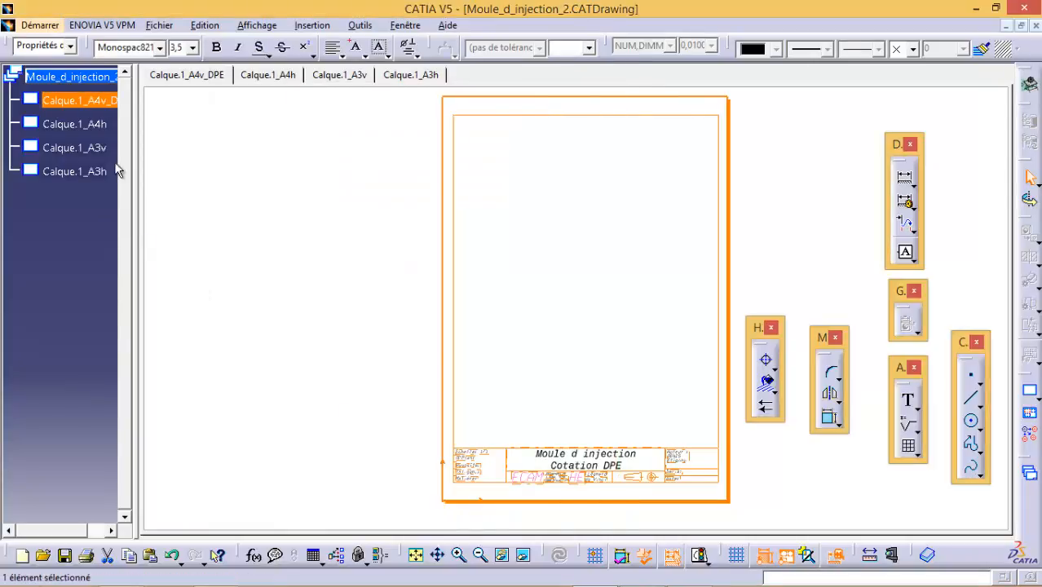
Widen the specification tree and paste a copy of sheet Calque.1_A4v_DPE into the Moule_d_injection_2 drawing
drag(134, 106, 157, 106)
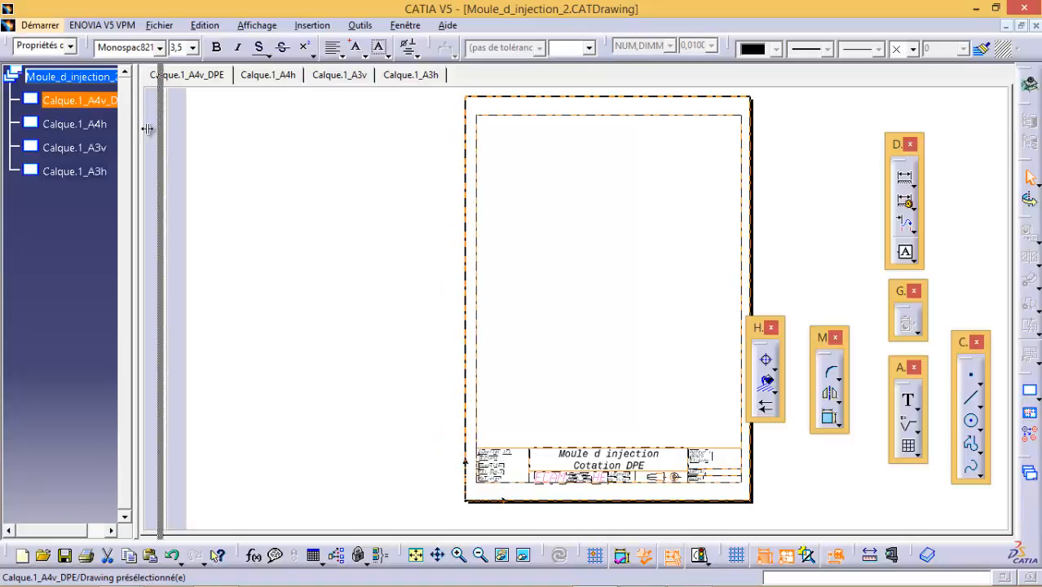
right_click(76, 99)
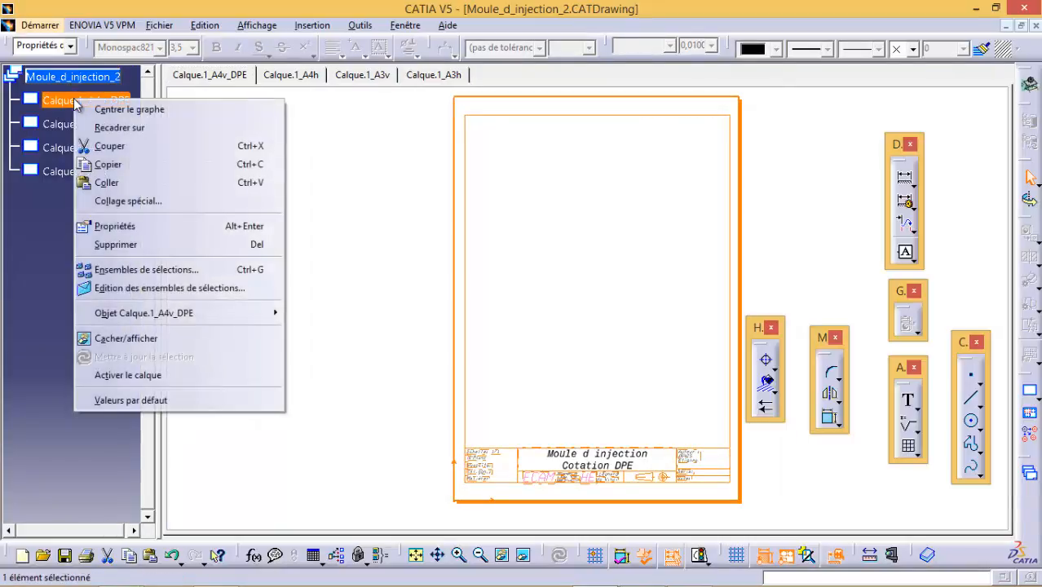
click(106, 165)
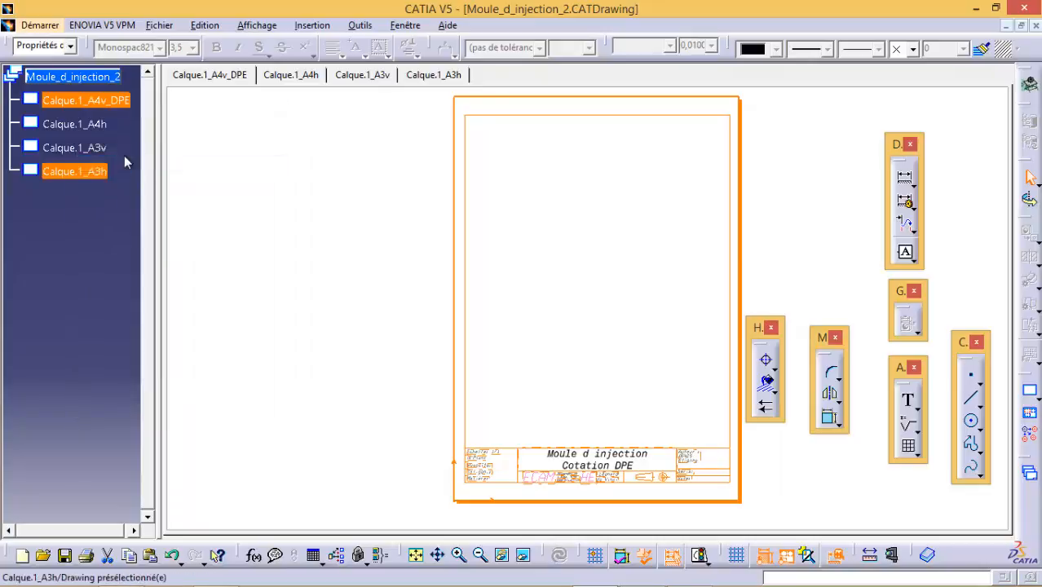
right_click(84, 76)
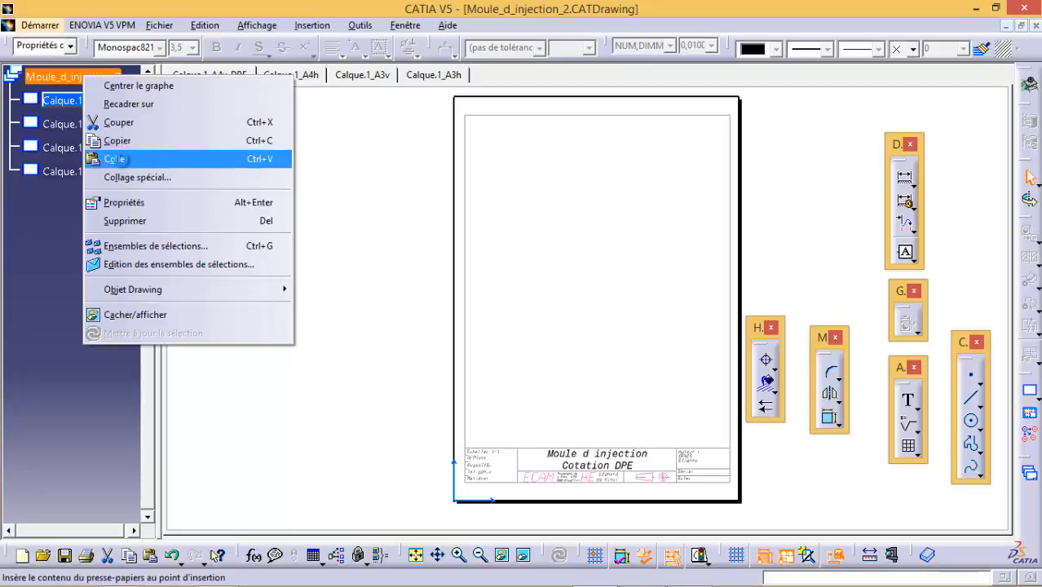
click(115, 158)
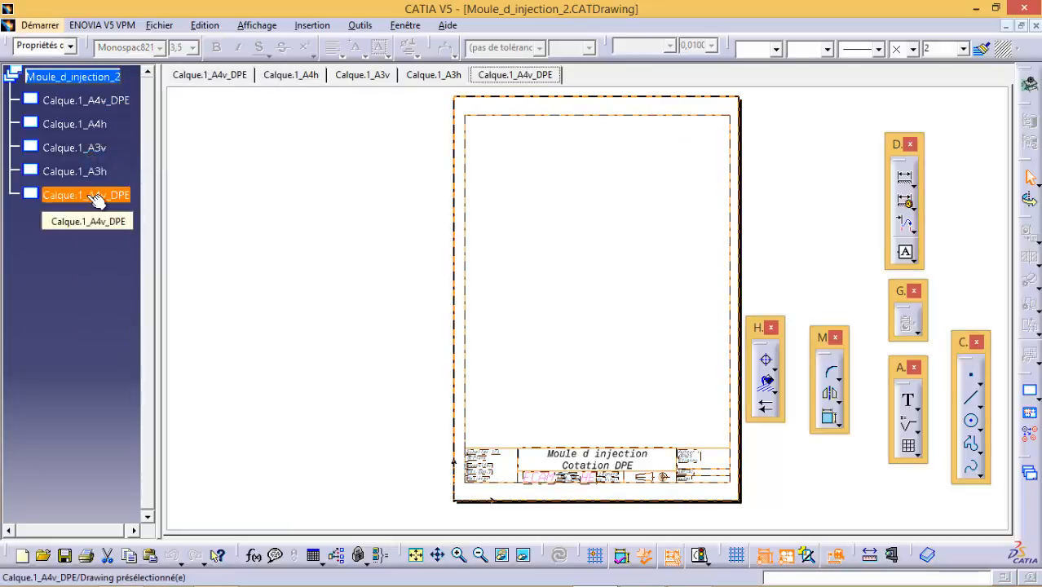
Rename the copied sheet at the end of the tree as Calque.1_A4v_CotesCNC
click(94, 197)
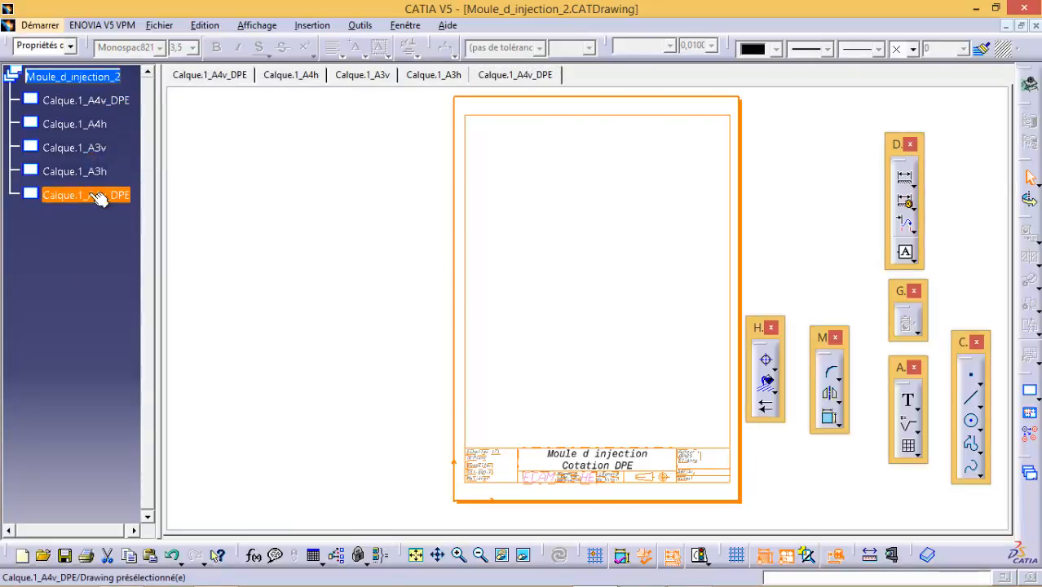
right_click(91, 198)
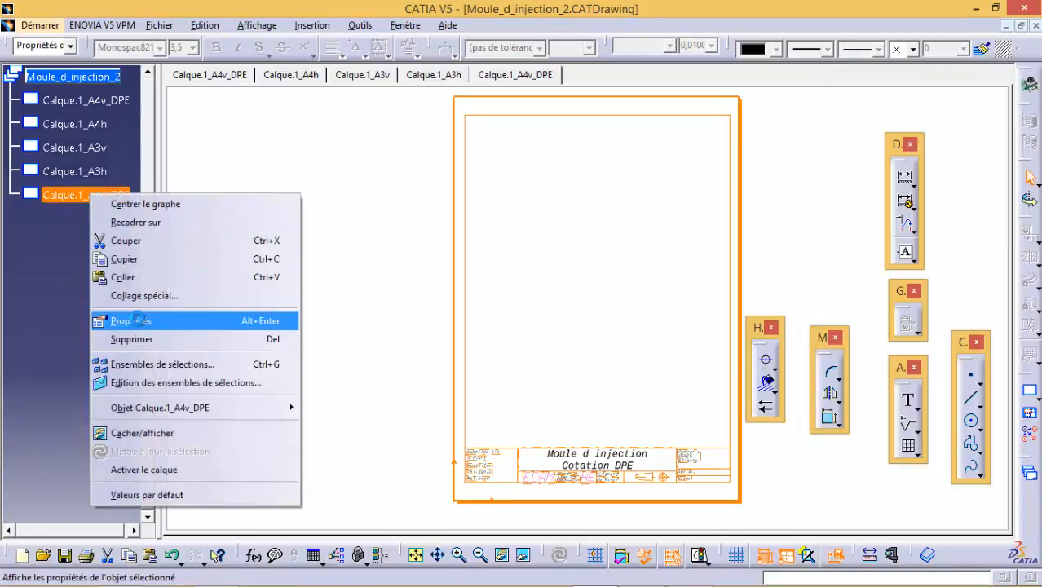
click(144, 322)
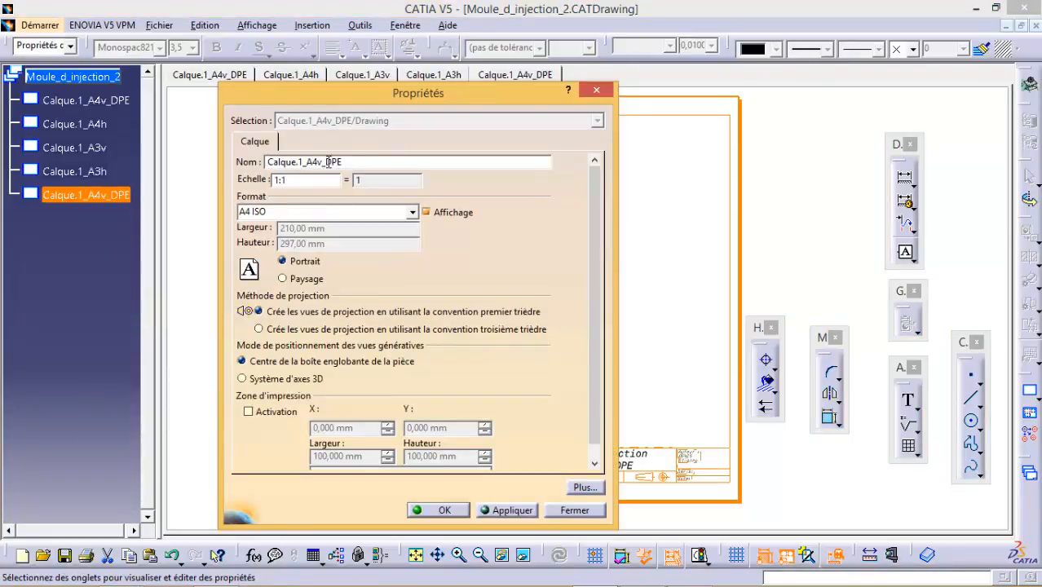
drag(327, 161, 351, 161)
text(CNC)
click(329, 161)
text(Cotes)
click(509, 510)
click(437, 510)
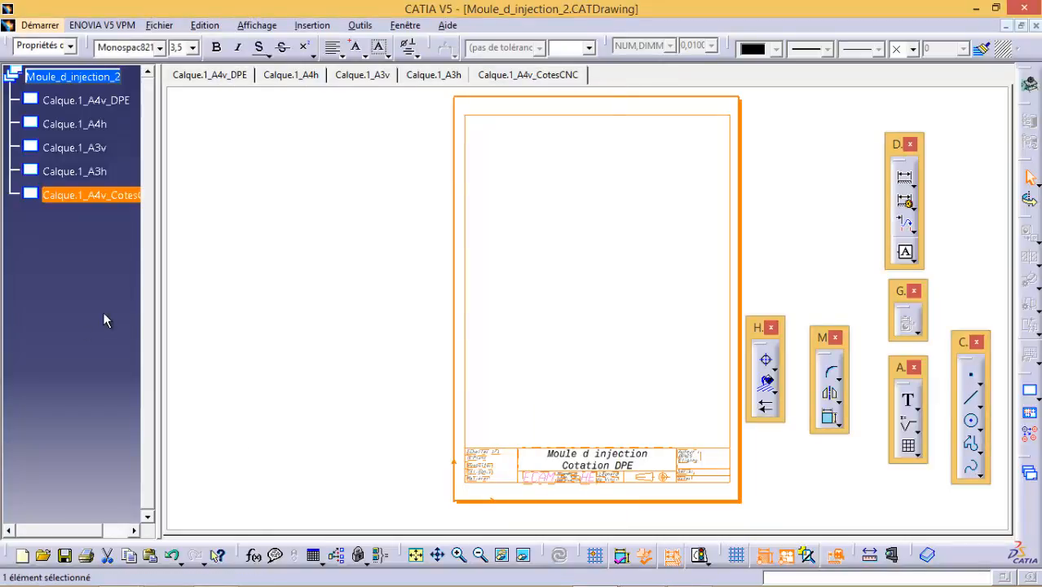
right_click(75, 197)
click(57, 227)
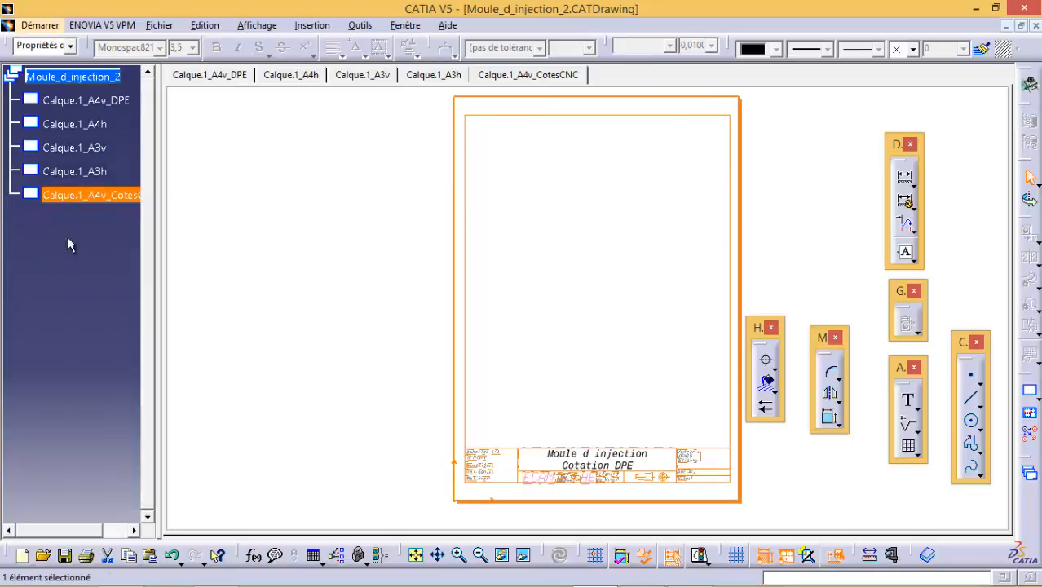
Change the second title line in the background of sheet Calque.1_A4v_CotesCNC to "Cotation CNC" and return to the working views
click(212, 28)
click(263, 419)
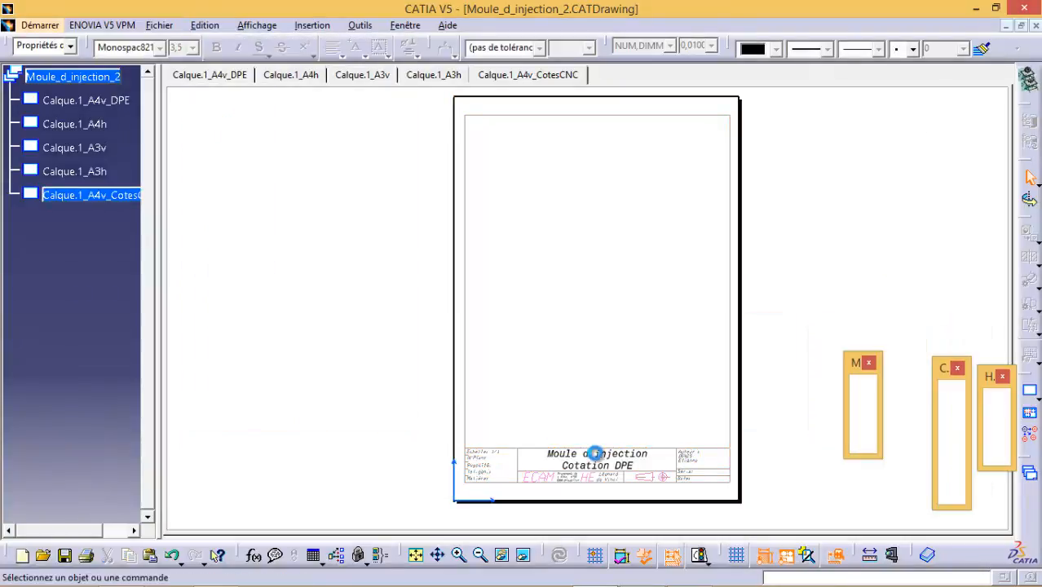
double_click(579, 465)
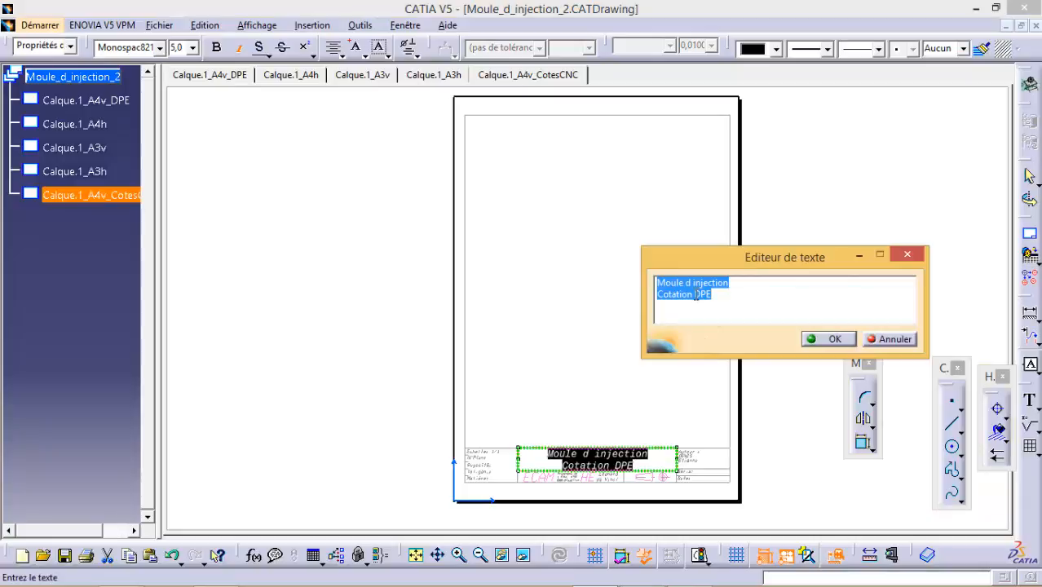
drag(695, 294, 716, 295)
text(CNC)
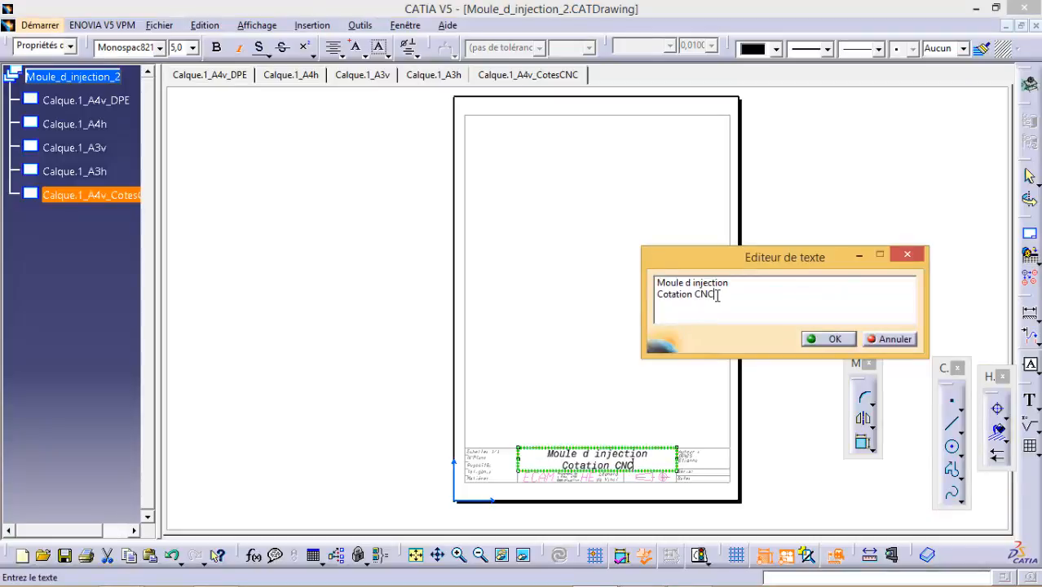
click(828, 339)
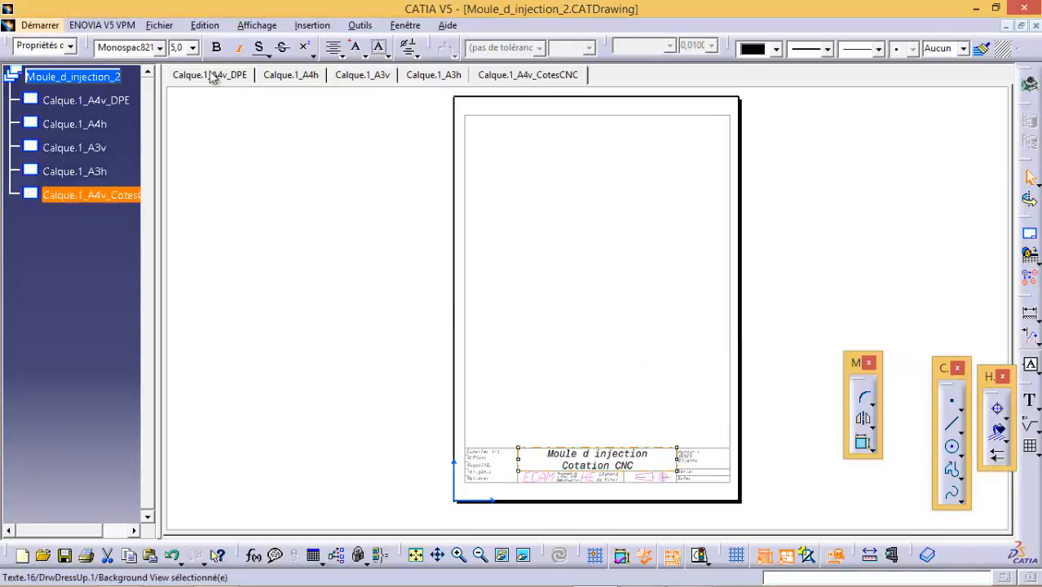
click(204, 25)
click(249, 420)
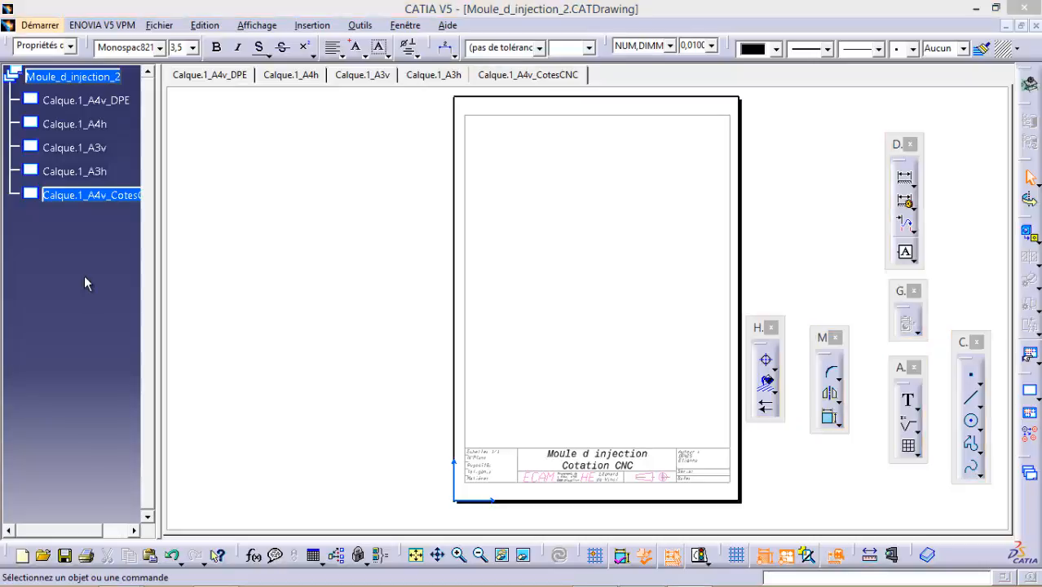
Move sheet Calque.1_A4v_CotesCNC directly after Calque.1_A4v_DPE in the sheet order
right_click(54, 198)
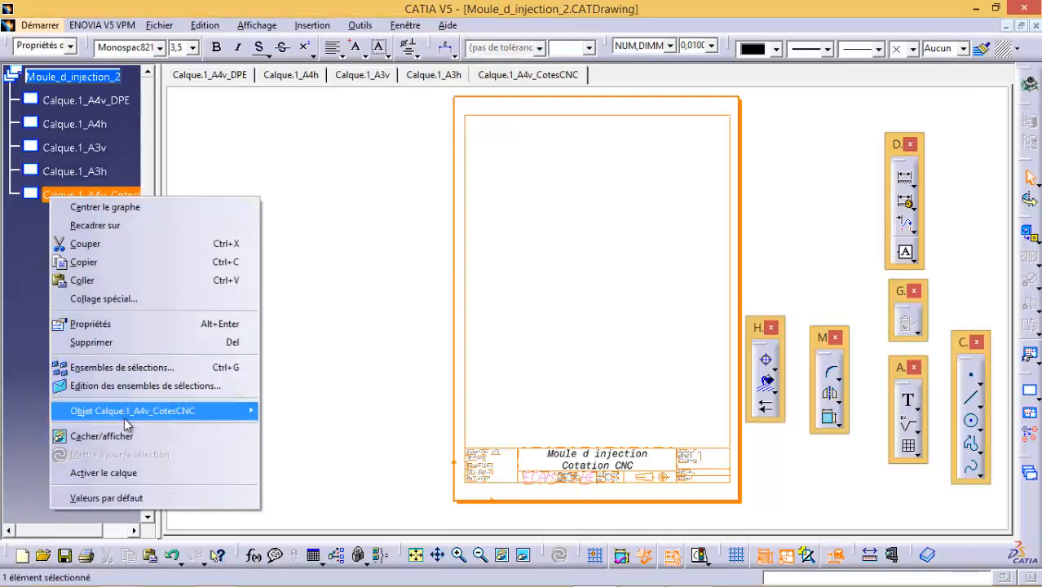
mouse_move(132, 411)
click(346, 466)
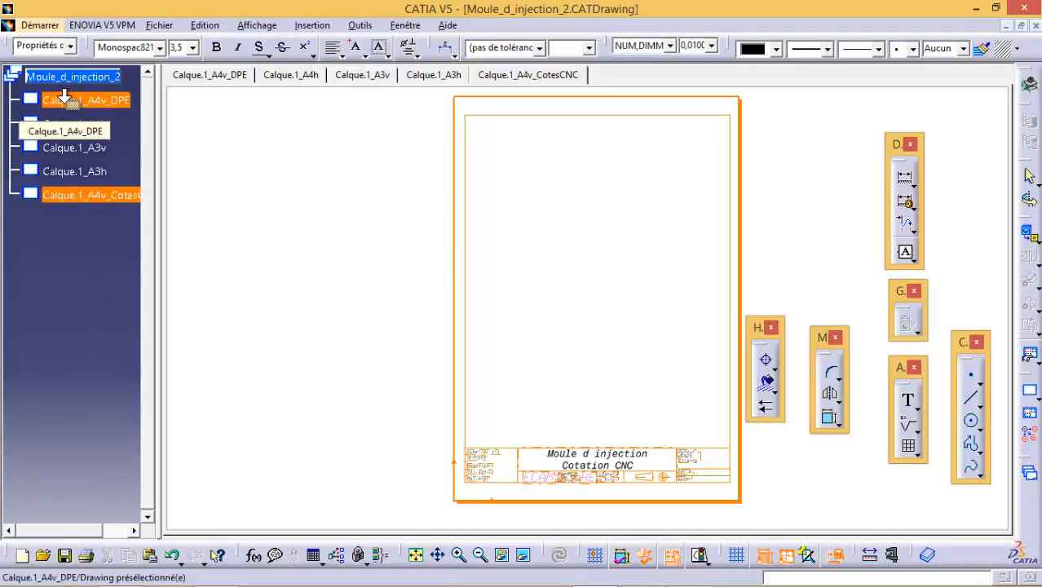
click(65, 98)
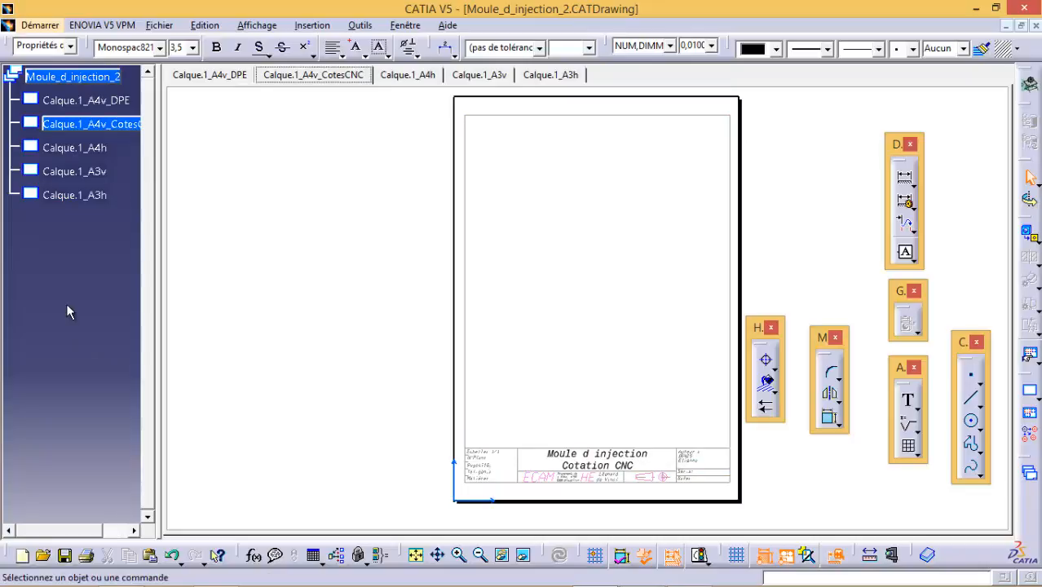